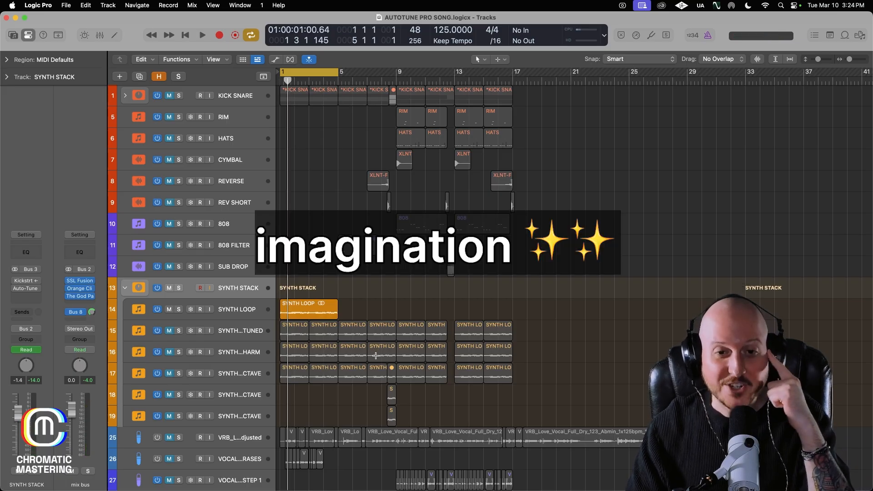
Open the Auto-Tune plug-in on the SYNTH LOOP TUNED track
click(257, 315)
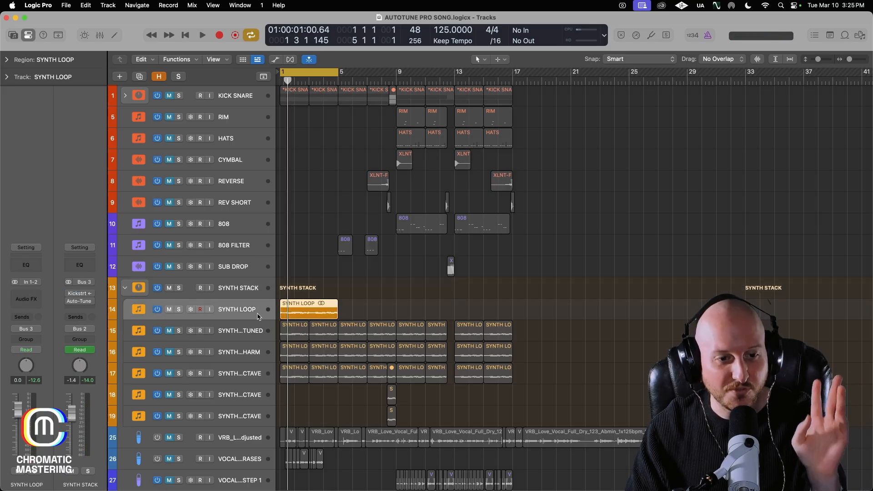
click(242, 333)
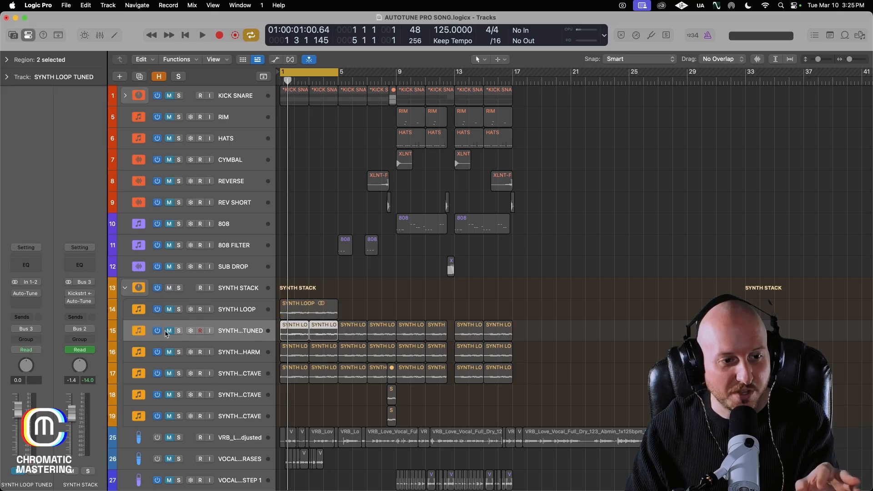
click(25, 294)
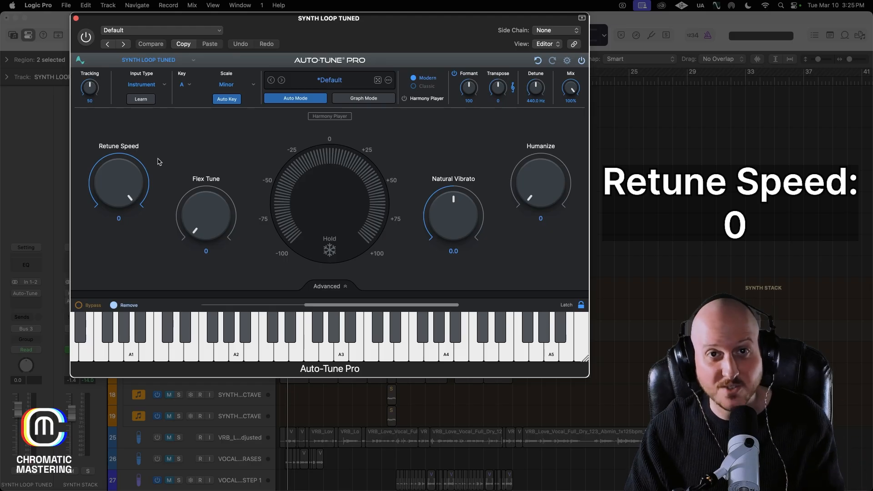
Enable Auto-Tune on the SYNTH LOOP TUNED track, audition the loop through it and close the plug-in
key(space)
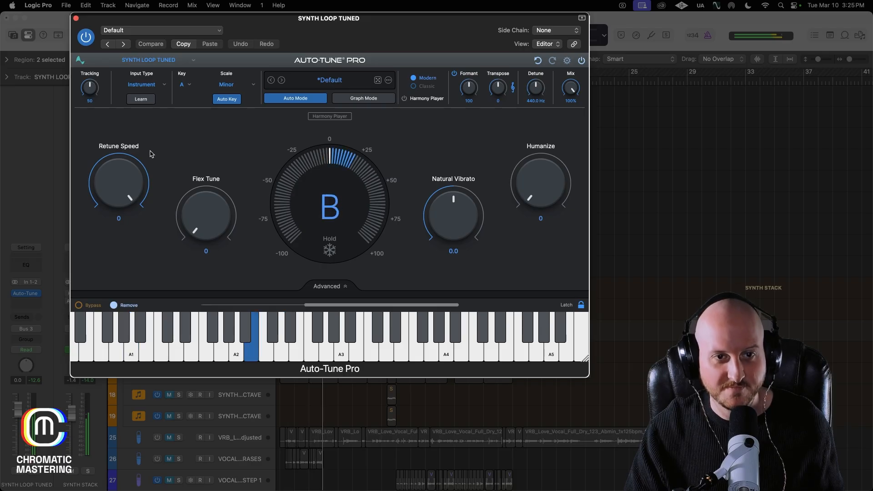
key(space)
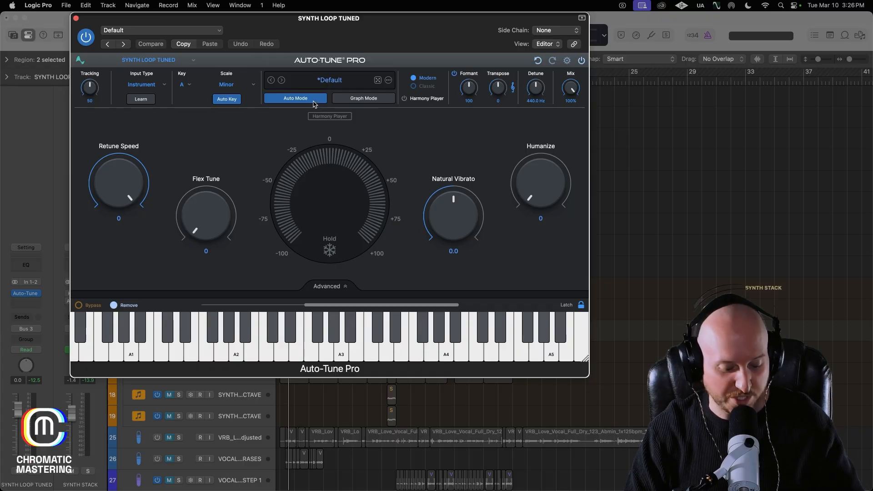
key(space)
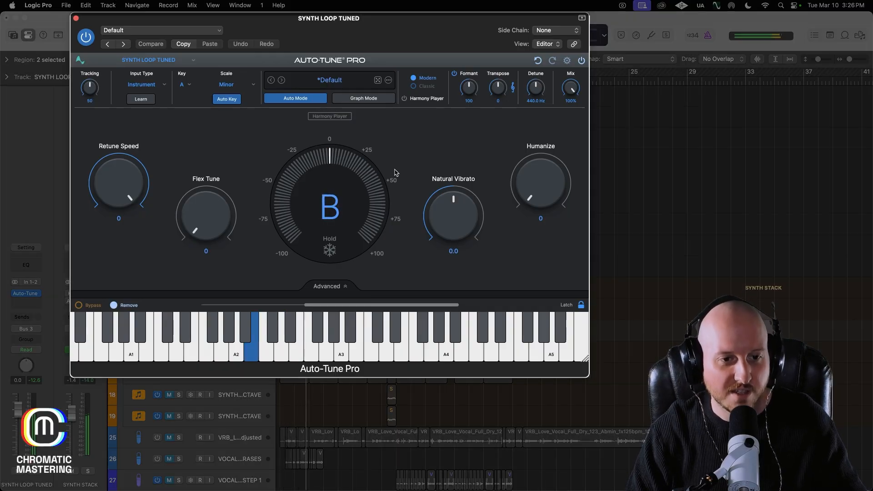
key(space)
drag(449, 33, 451, 33)
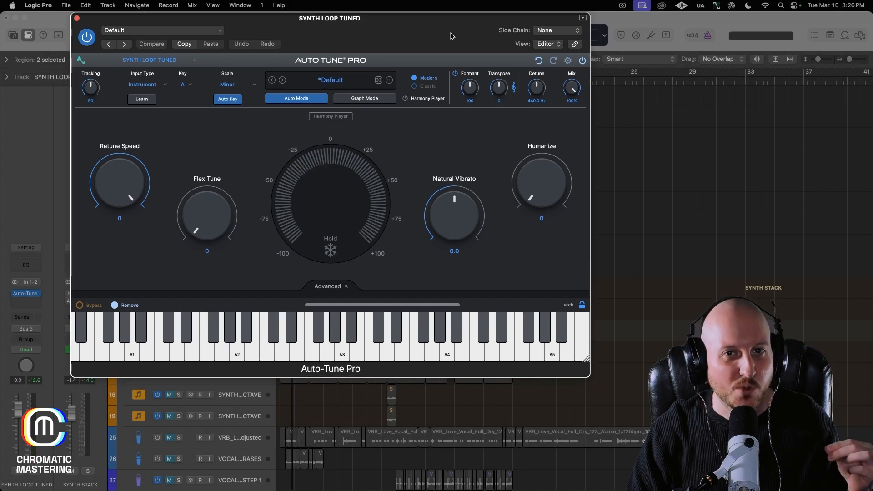
click(77, 18)
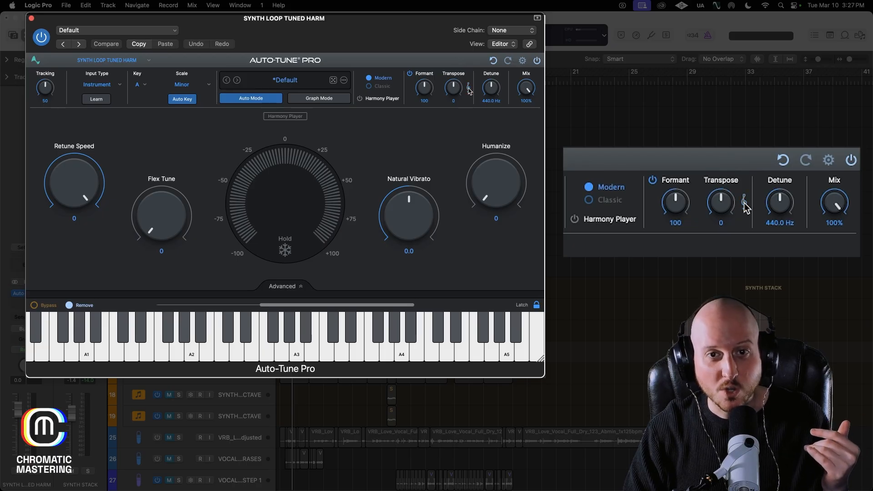
Enable the treble clef option and set Transpose to 2 in Auto-Tune on the SYNTH LOOP TUNED HARM track, and audition it
drag(462, 90, 461, 89)
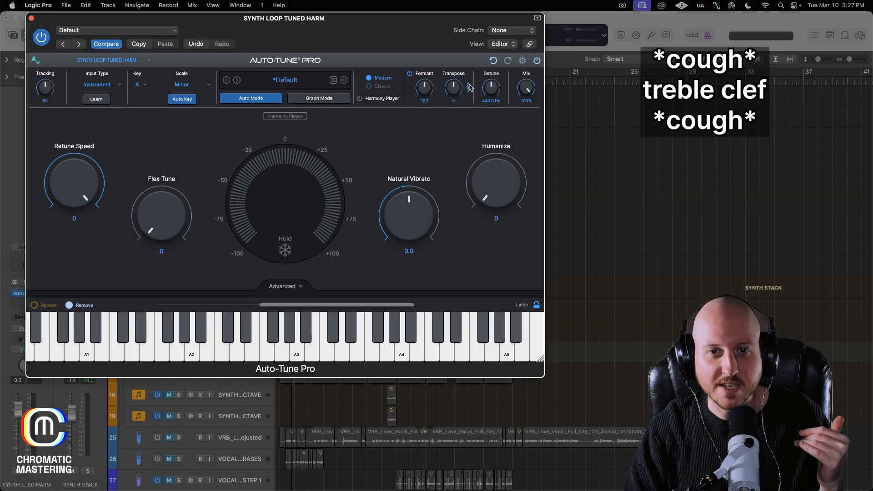
drag(457, 83, 461, 69)
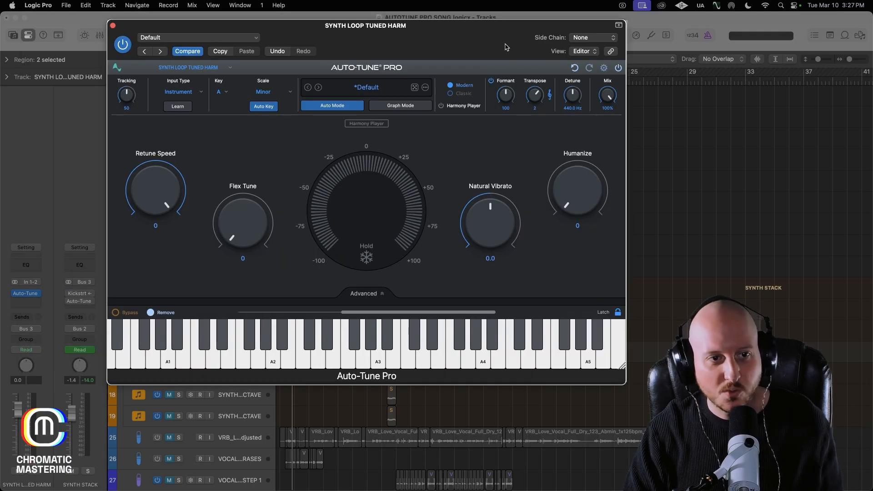
key(space)
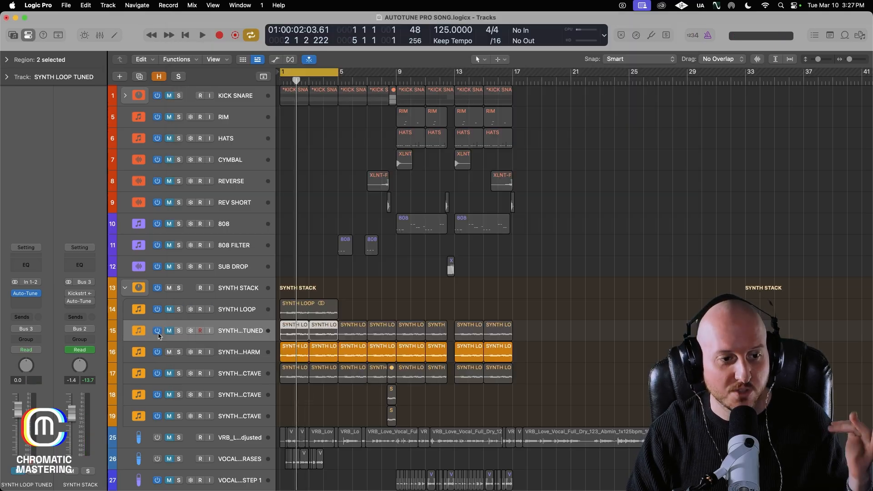
Unmute the SYNTH LOOP TUNED track and play it together with the harmony track
click(156, 330)
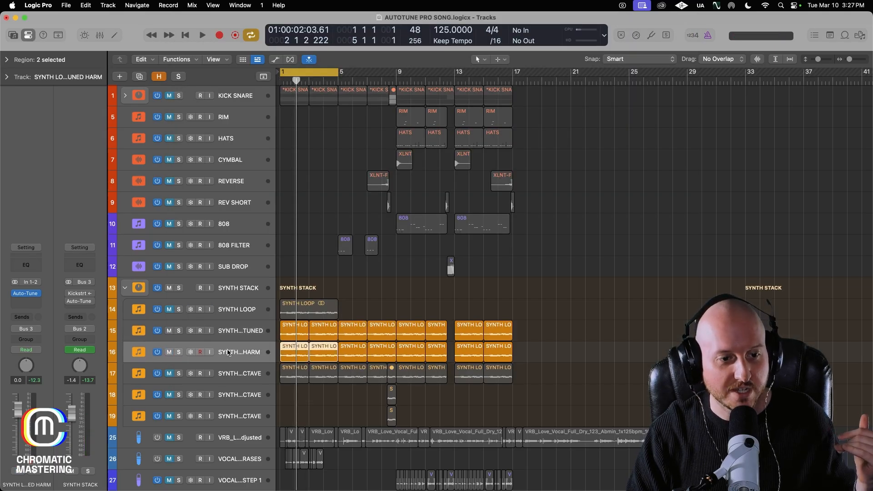
click(244, 359)
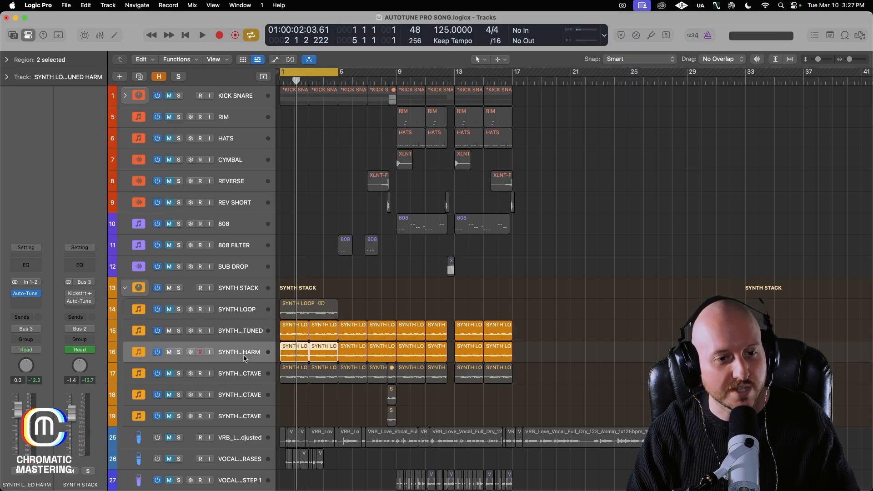
key(space)
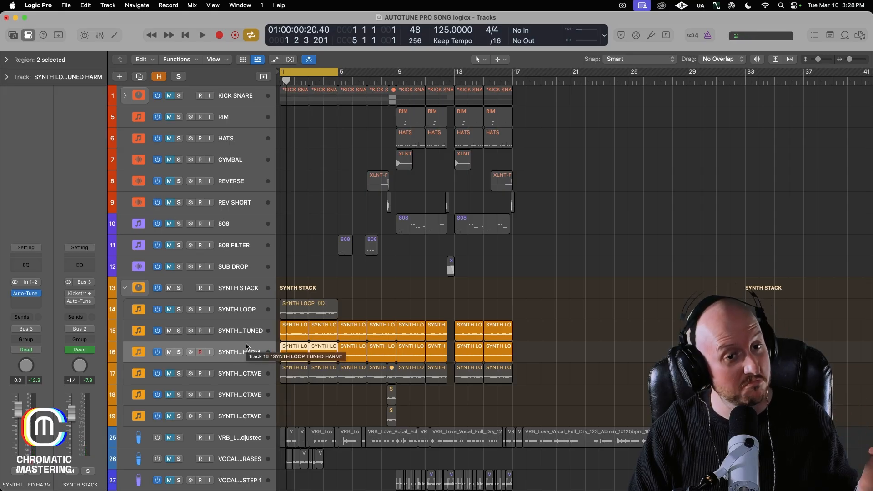
Pan the SYNTH LOOP TUNED track to -64 and the SYNTH LOOP TUNED HARM track to +63, and play both
key(Up)
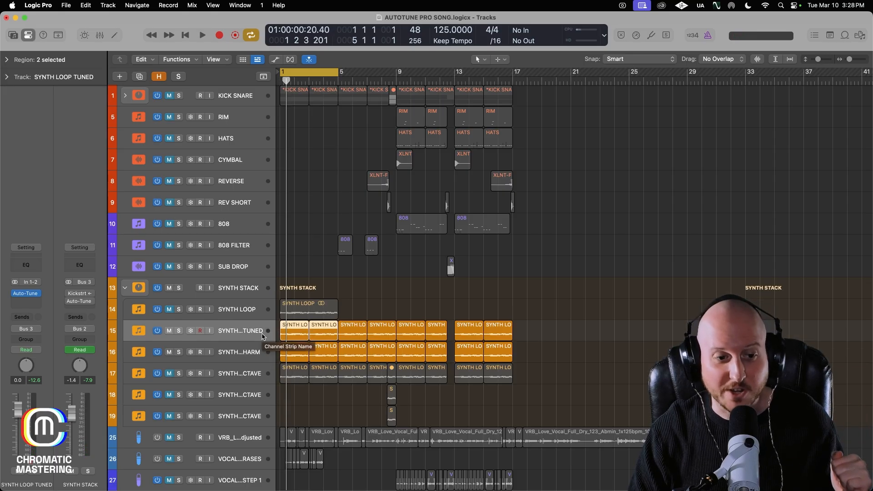
key(Down)
key(Up)
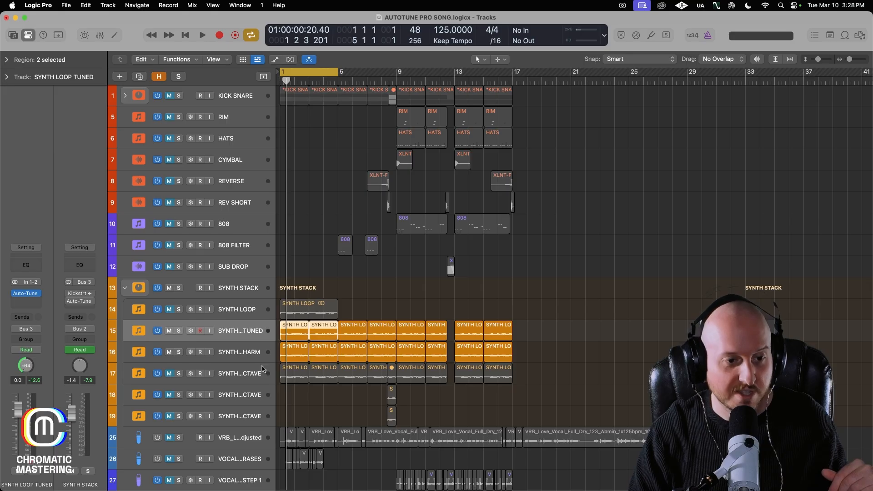
key(Down)
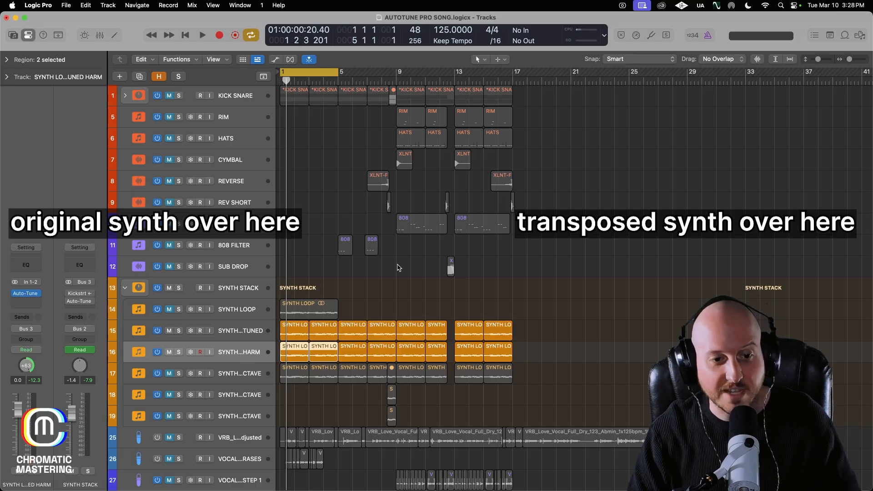
key(space)
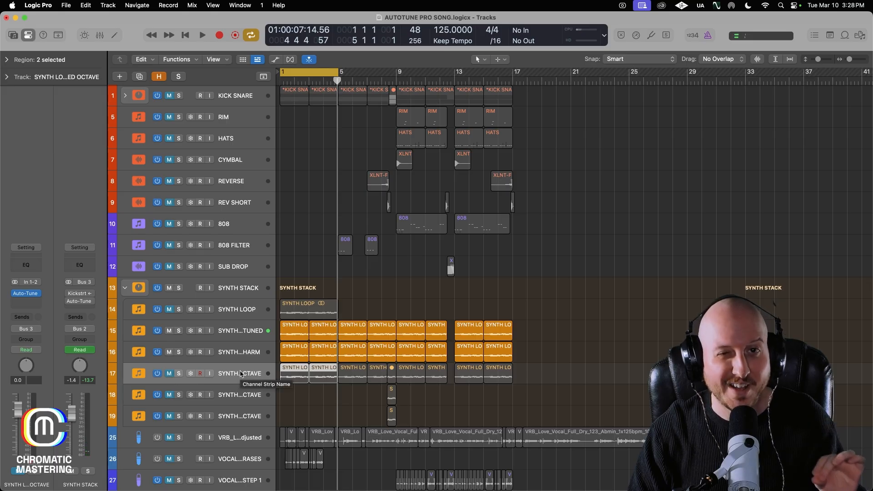
Unmute the SYNTH LOOP TUNED OCTAVE track and audition it soloed with Auto-Tune's Transpose at -7
click(170, 373)
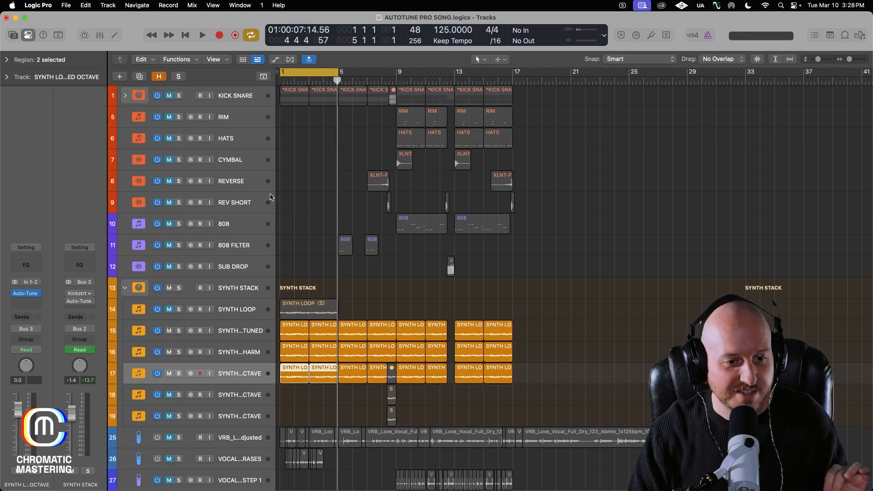
key(Return)
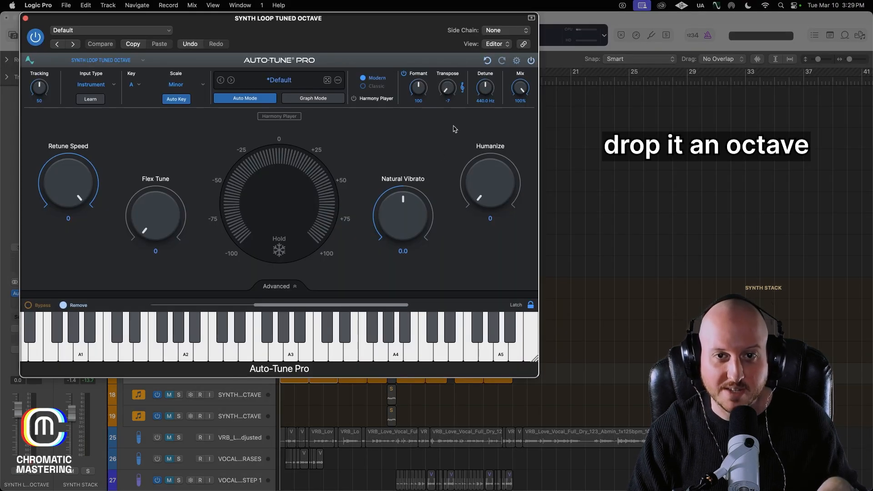
key(space)
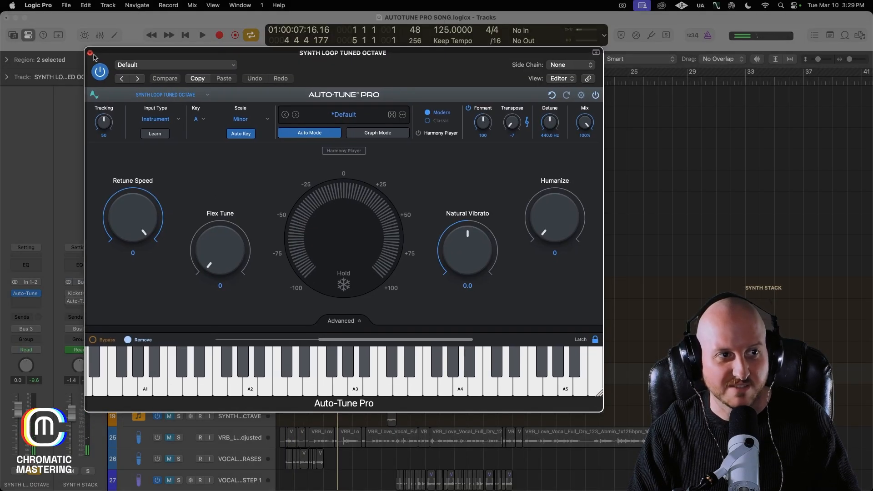
click(90, 54)
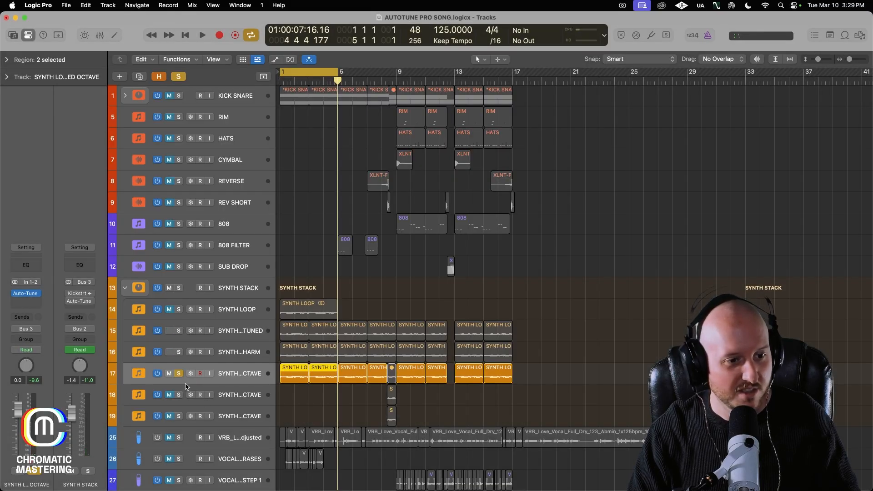
click(179, 373)
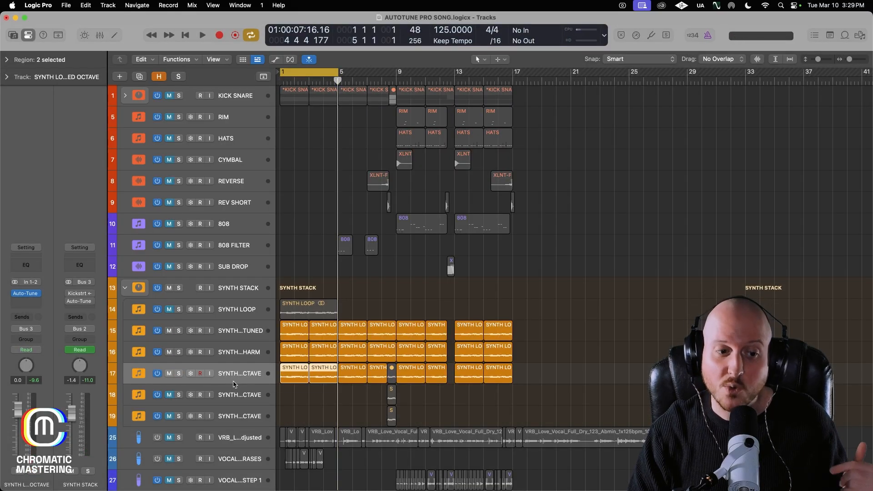
Play the tuned, harmony and octave synth layers together and select their three tracks
click(249, 336)
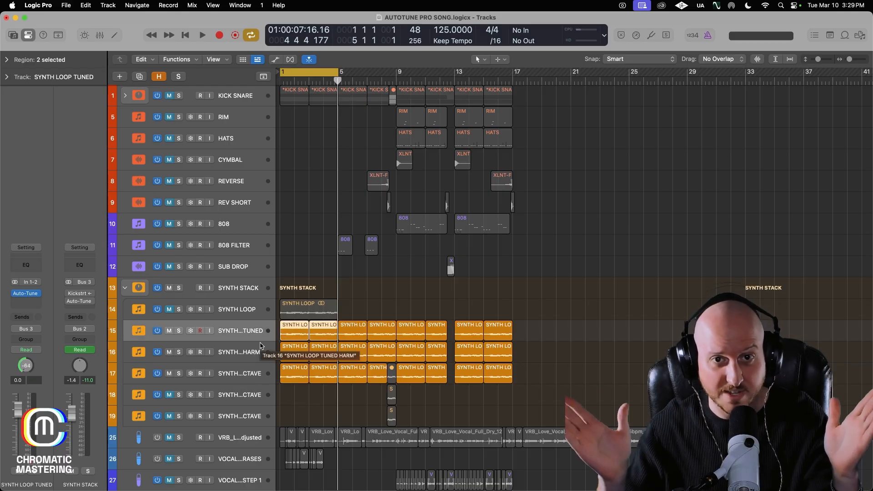
key(space)
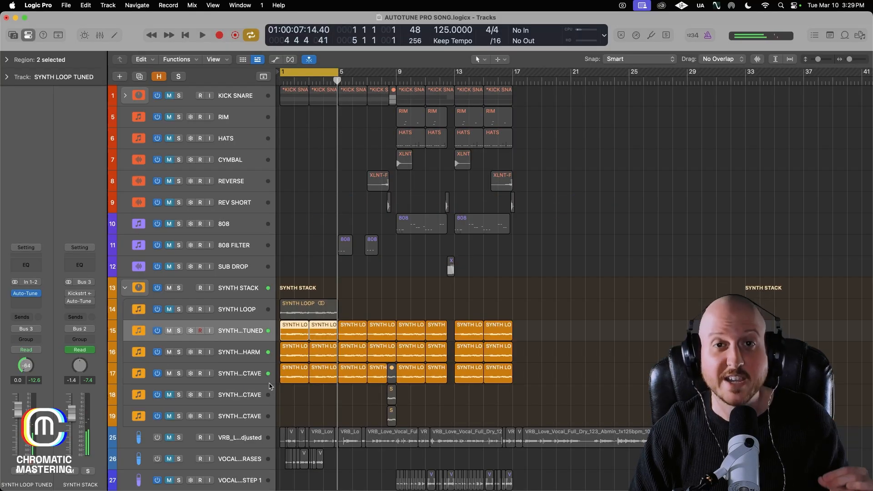
click(262, 380)
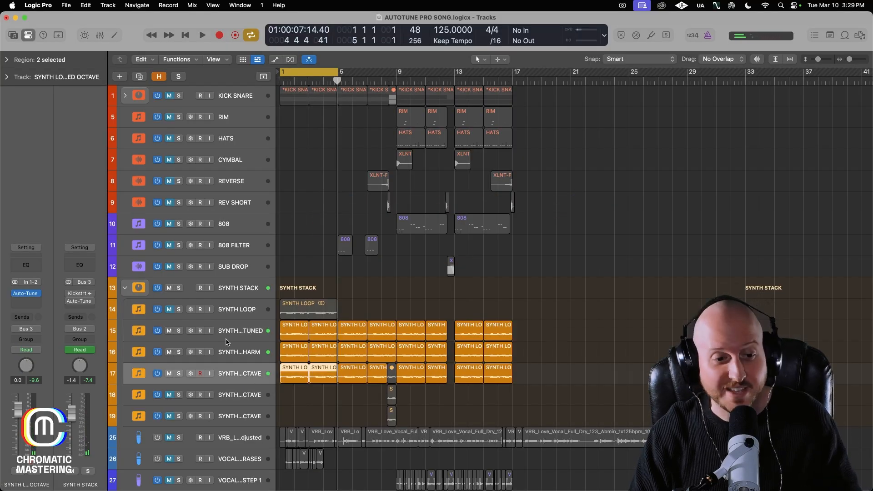
shift+click(250, 333)
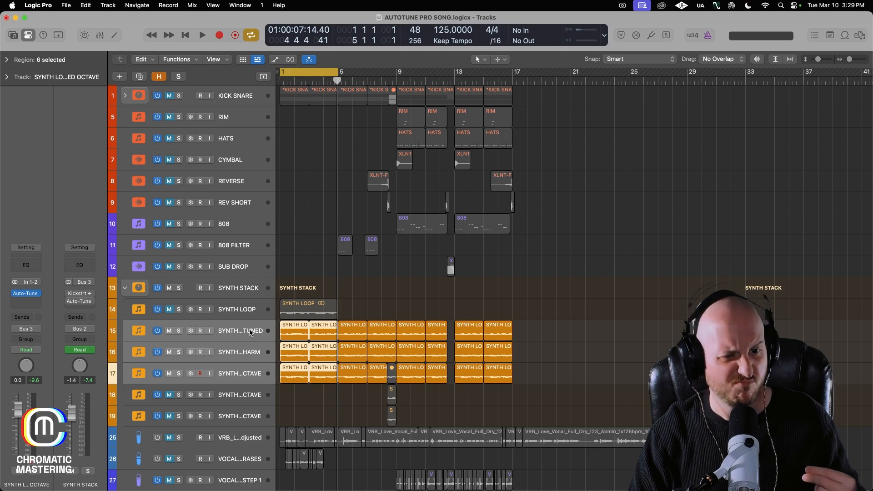
Play the original SYNTH LOOP and the three tuned layers in turn to compare them
click(178, 310)
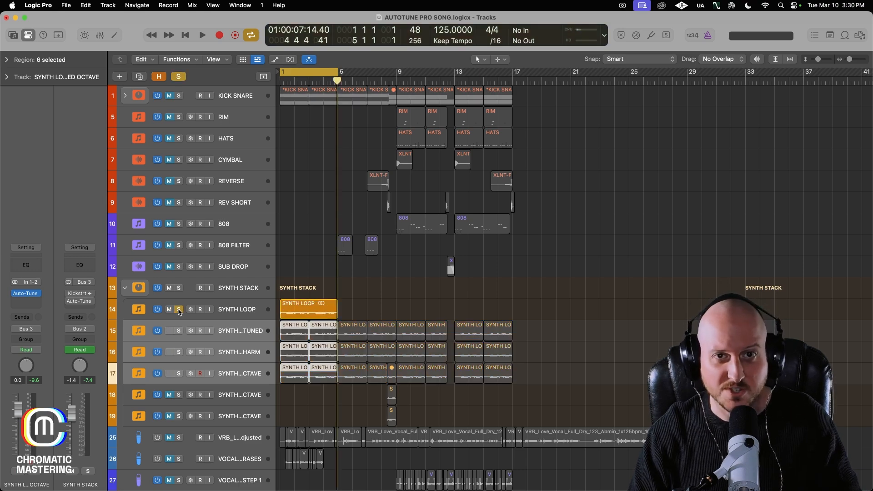
click(179, 314)
key(space)
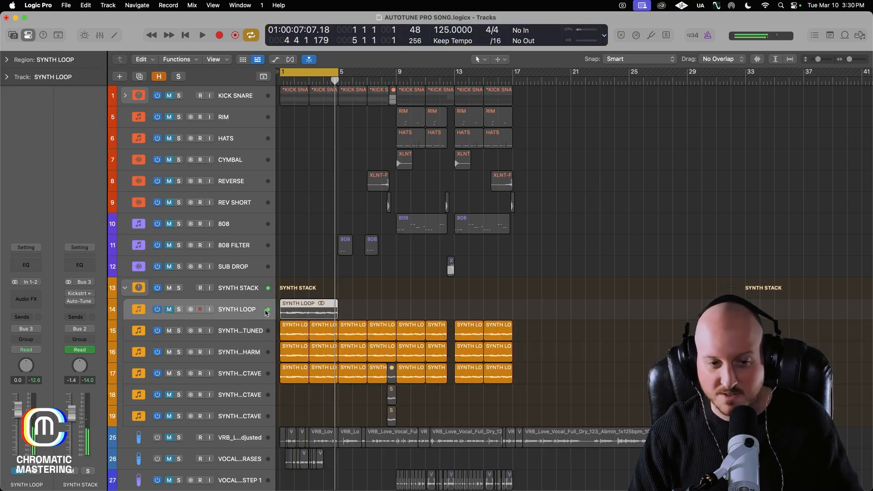
key(space)
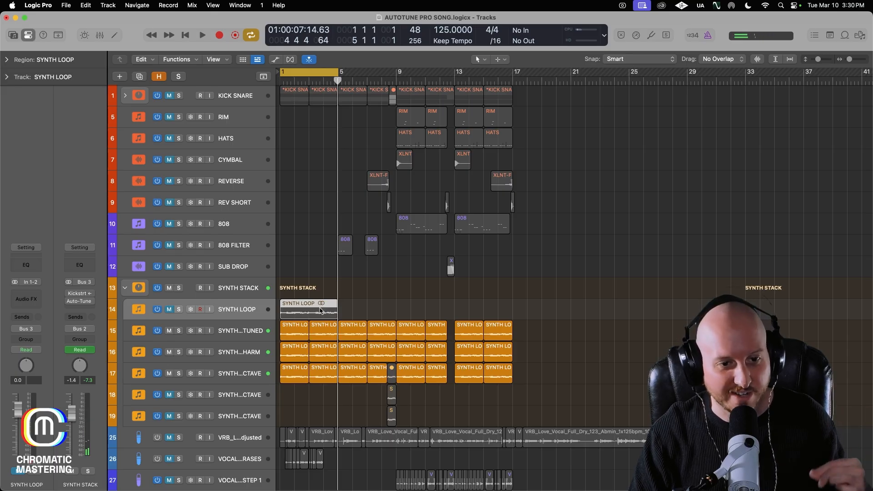
Open Auto-Tune Vocal EQ on the SYNTH STACK track and move its window clear of the arrangement
key(Up)
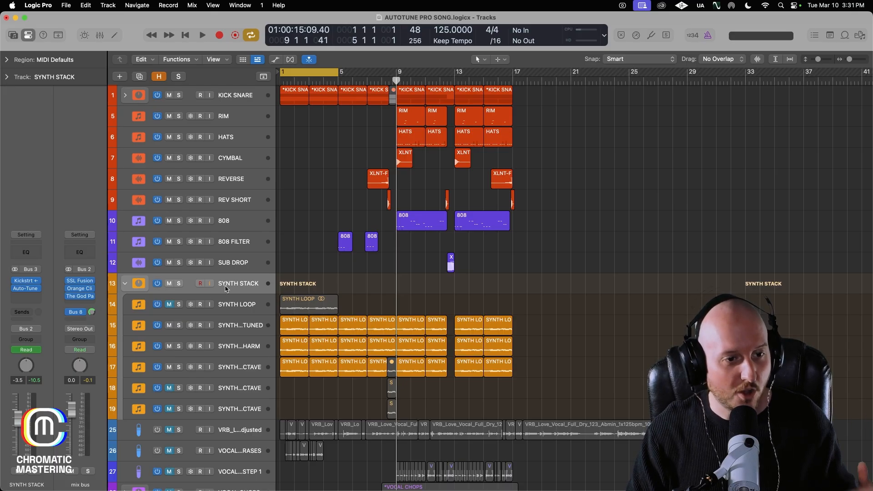
click(28, 289)
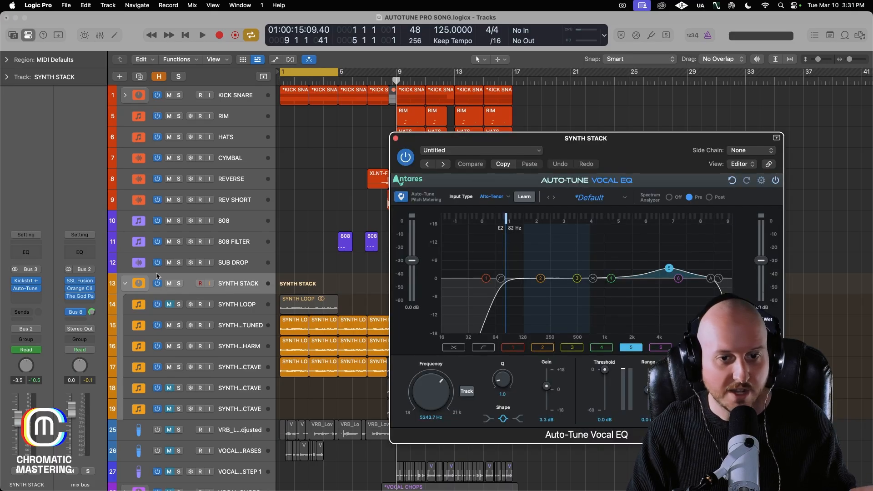
drag(677, 142, 350, 27)
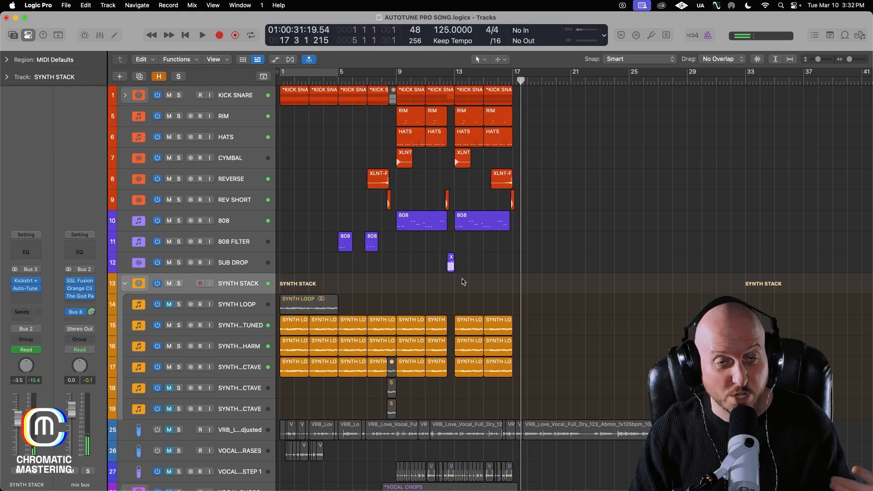
Play the arrangement from about the middle of bar 7 through the short octave regions before bar 9
scroll(459, 286, down, 1)
click(381, 84)
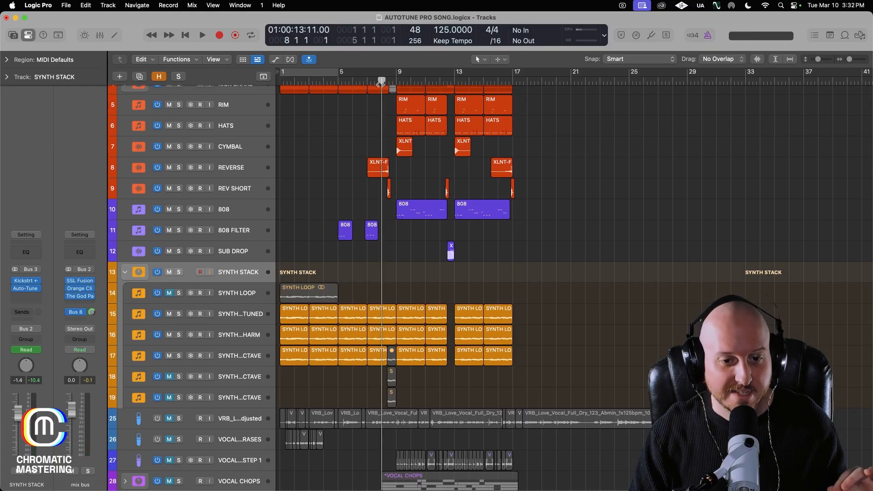
drag(381, 80, 374, 82)
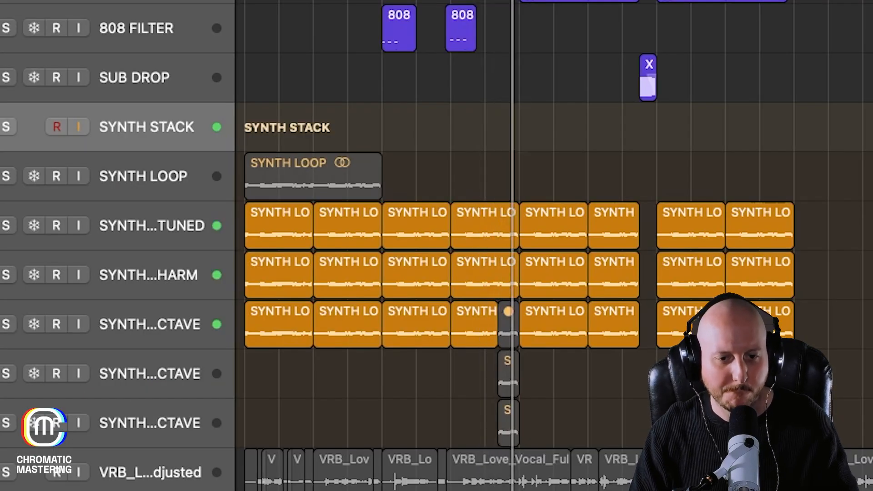
Select the two extra SYNTH OCTAVE tracks with the short regions before bar 9 and unmute both
click(433, 392)
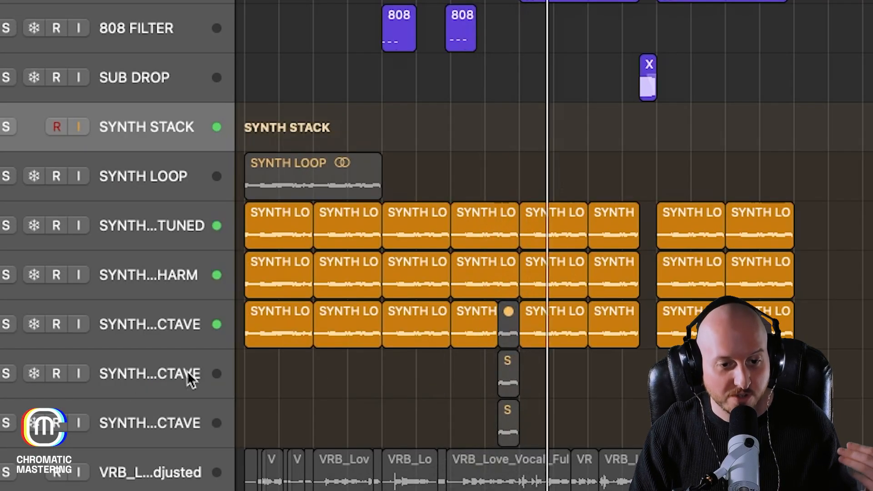
click(124, 391)
shift+click(126, 435)
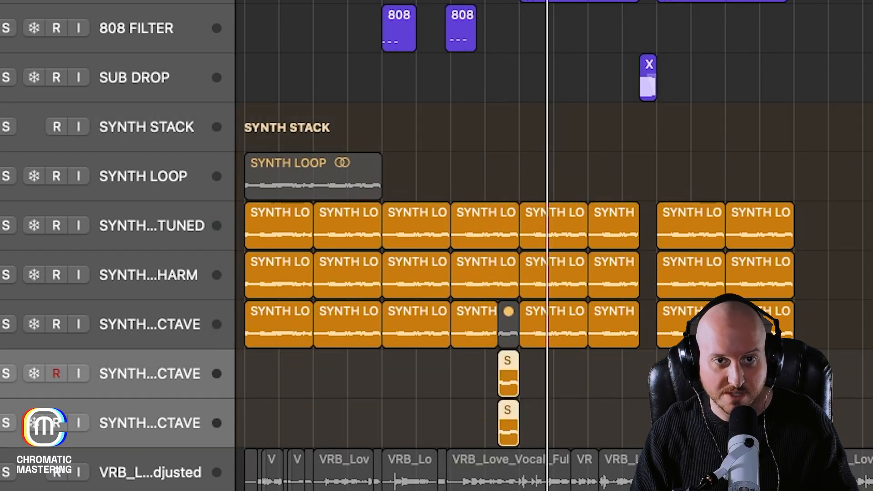
scroll(293, 260, down, 2)
click(171, 336)
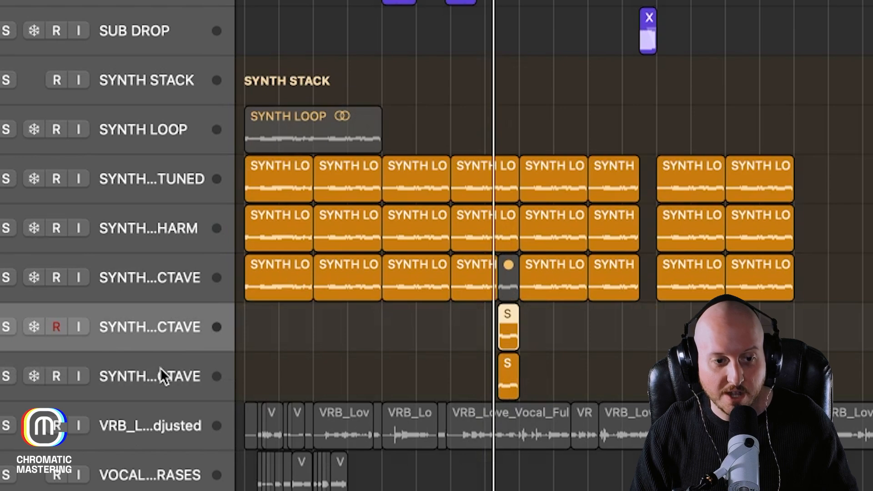
click(160, 370)
click(137, 336)
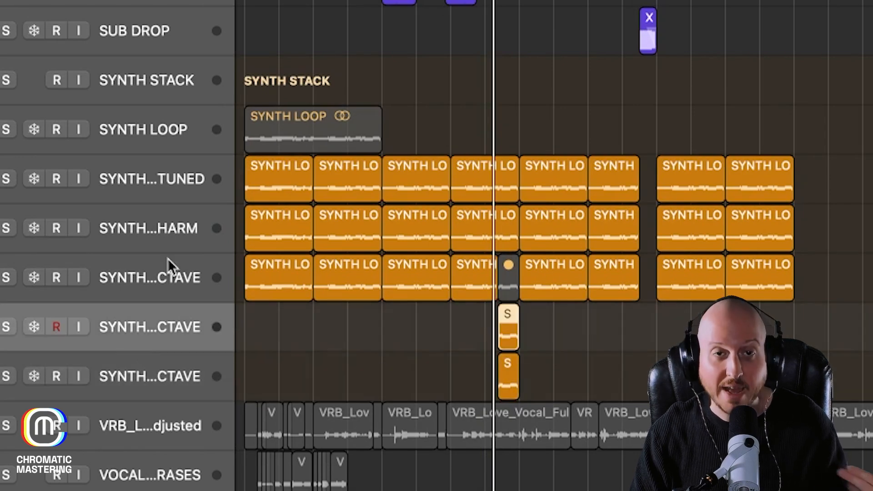
Play the full arrangement with the added octave layers through to the break after bar 12
click(474, 2)
click(451, 1)
key(space)
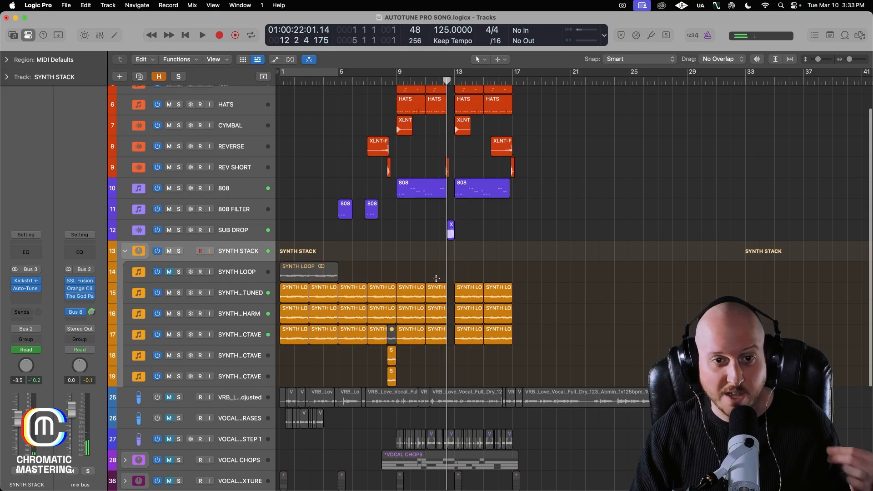
Return the playhead to the song start, and unmute and expand the VOCAL TEXTURE stack to reach its sample tracks
scroll(436, 279, down, 5)
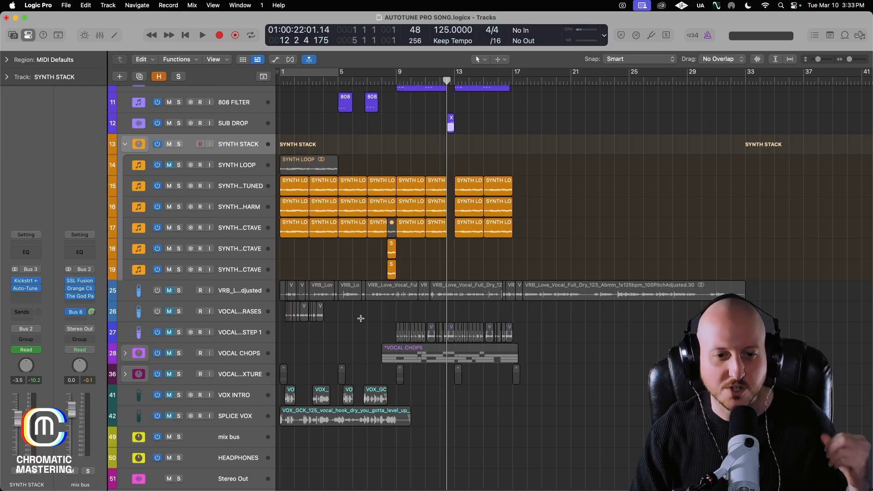
scroll(361, 332, down, 1)
key(Return)
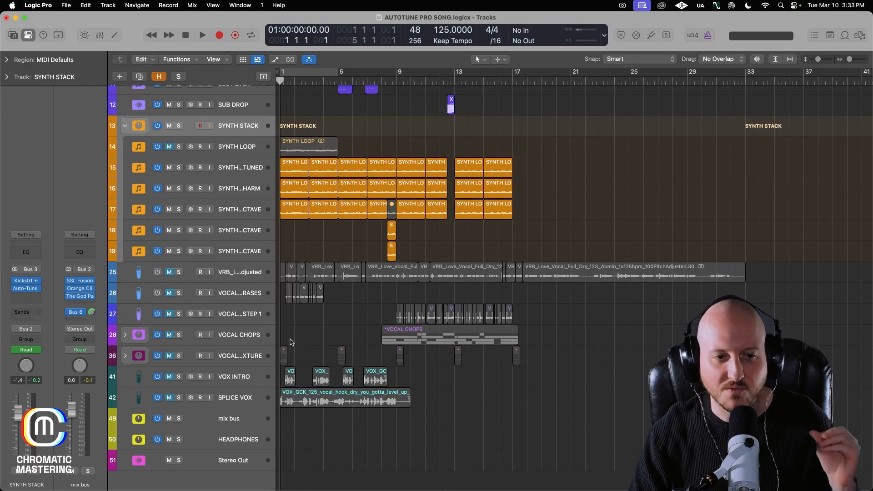
click(243, 358)
click(125, 355)
scroll(250, 358, down, 2)
click(250, 373)
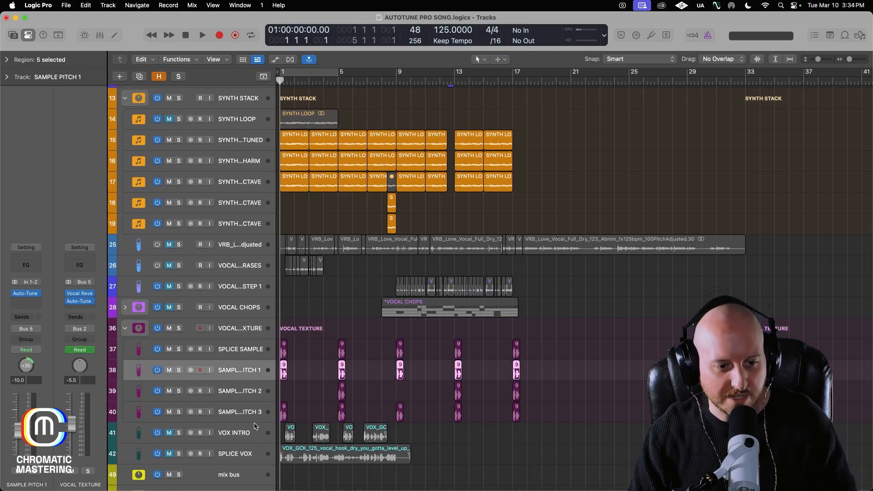
shift+click(252, 412)
key(Up)
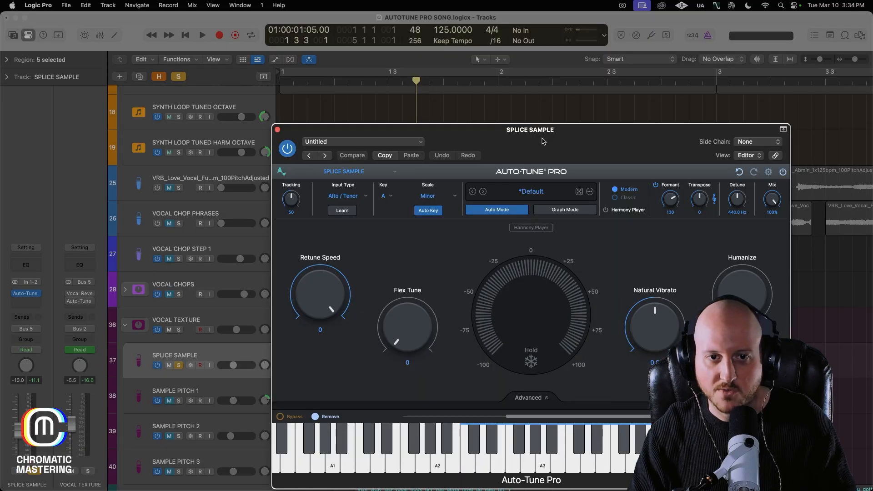
Set Formant to 132 in Auto-Tune Pro on the SPLICE SAMPLE track and play the sample
drag(542, 141, 295, 32)
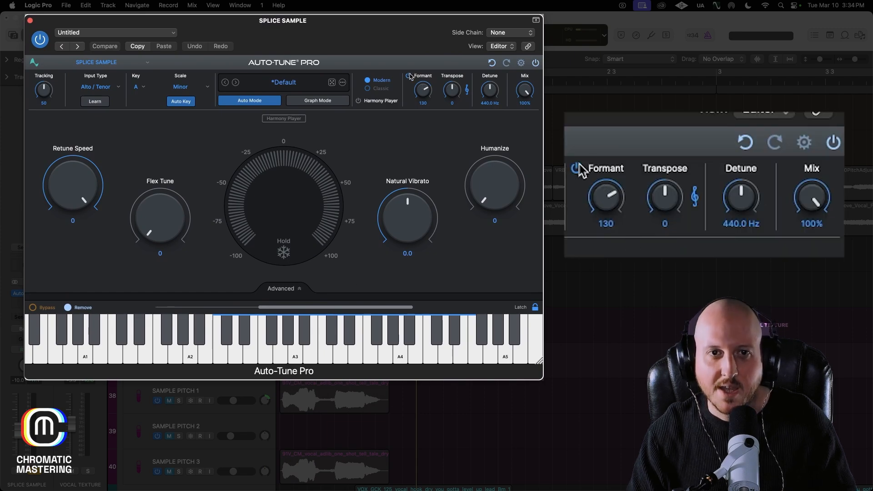
drag(419, 94, 422, 88)
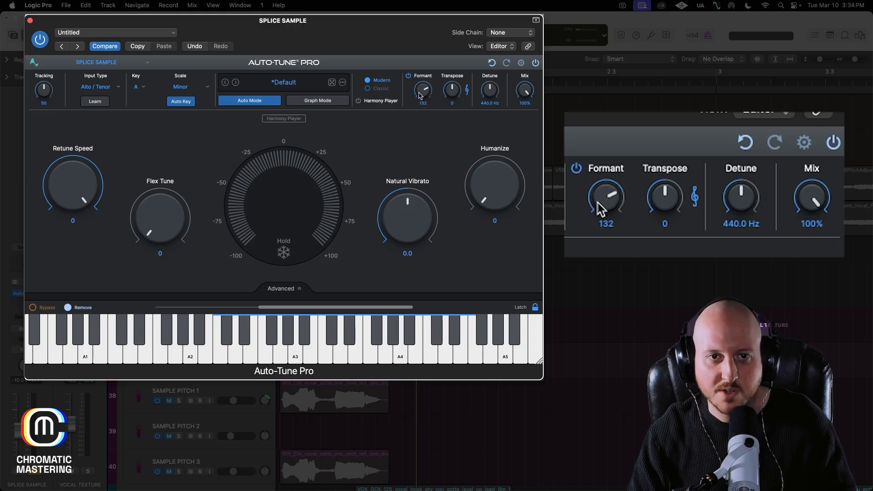
drag(417, 41, 528, 59)
key(space)
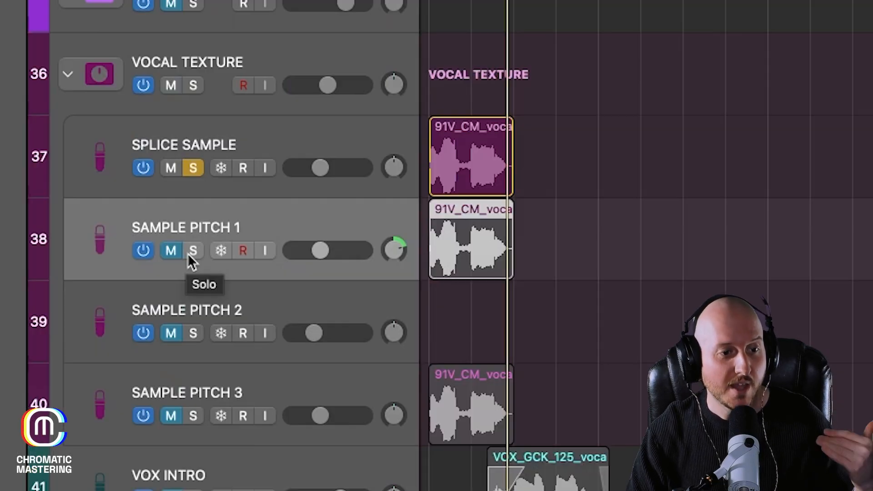
Solo SAMPLE PITCH 1 in place of SPLICE SAMPLE and examine its Auto-Tune Formant and Transpose settings
click(190, 254)
click(189, 168)
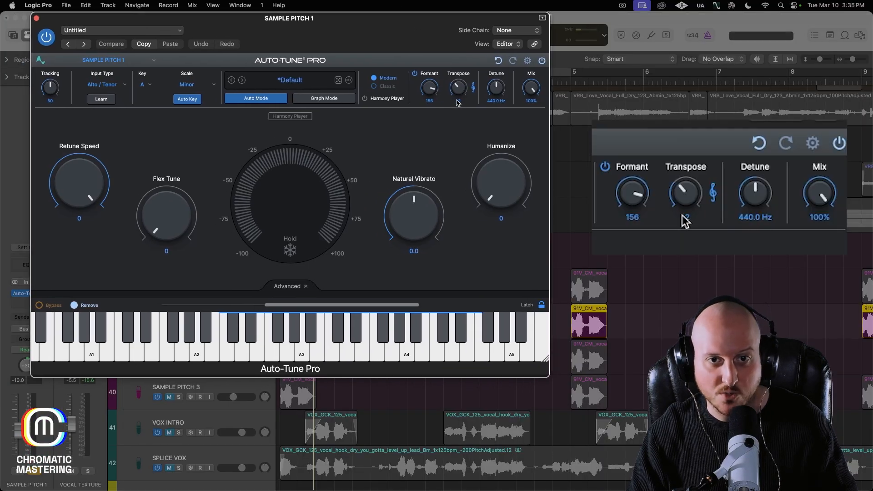
click(36, 18)
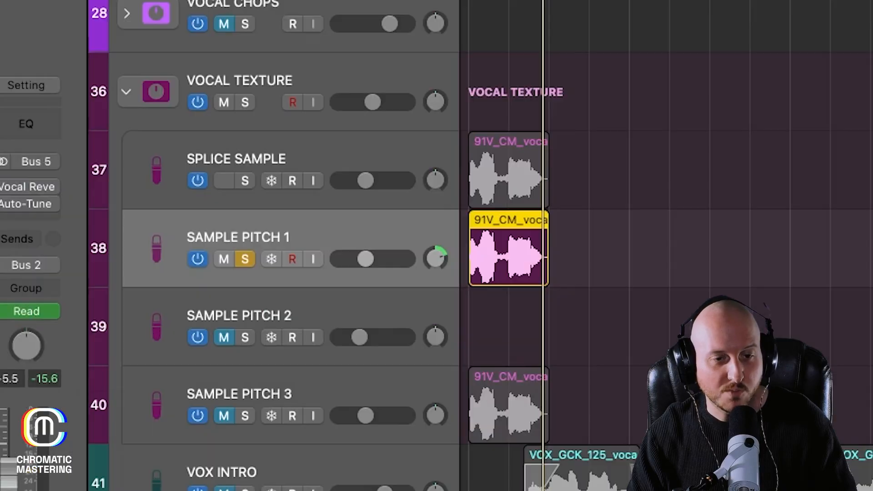
Pan SPLICE SAMPLE to the left and solo it and SAMPLE PITCH 3 along with SAMPLE PITCH 1
drag(436, 180, 435, 226)
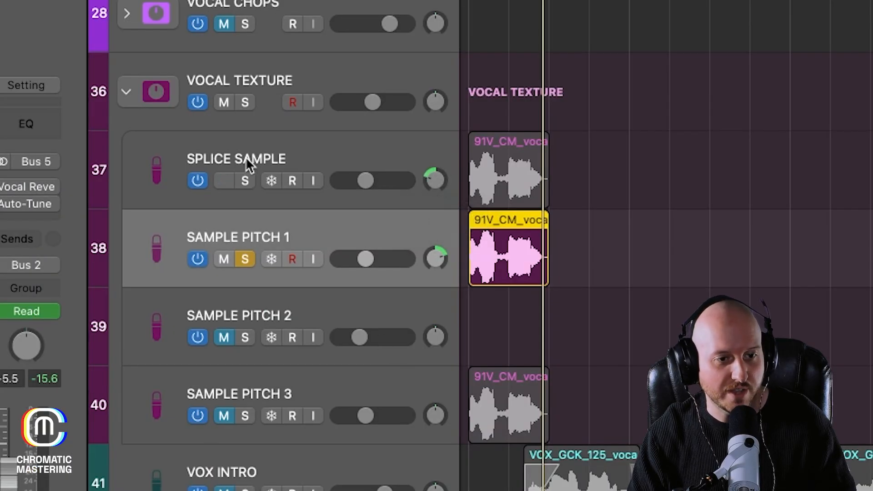
click(246, 179)
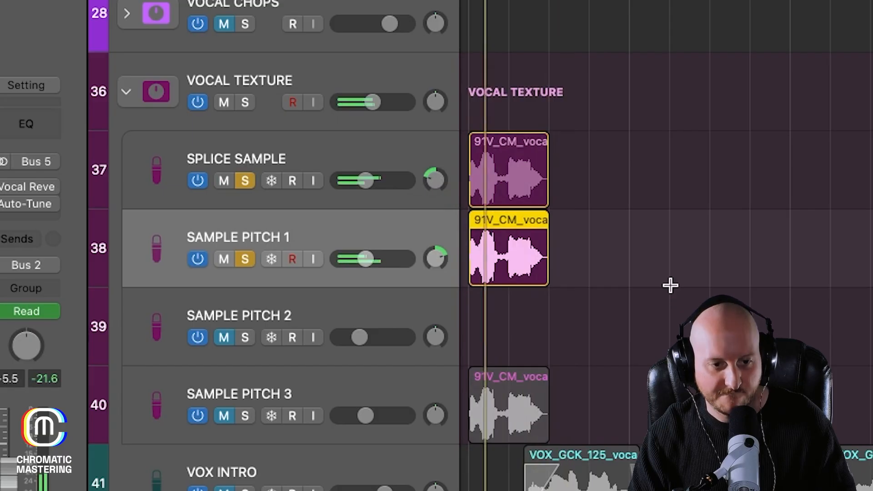
scroll(366, 387, down, 1)
click(365, 386)
click(245, 392)
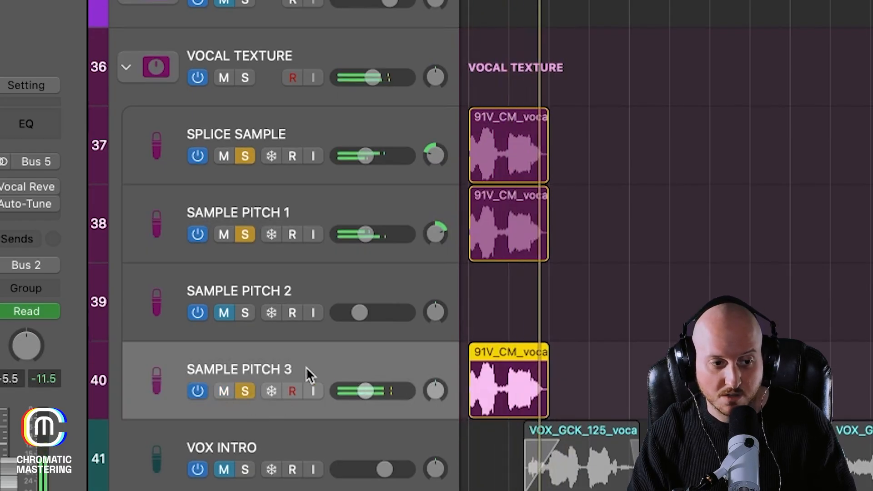
Examine the Auto-Tune Pro settings on SAMPLE PITCH 3, close the plug-in and play the soloed layers together
key(space)
click(28, 294)
drag(371, 128, 350, 39)
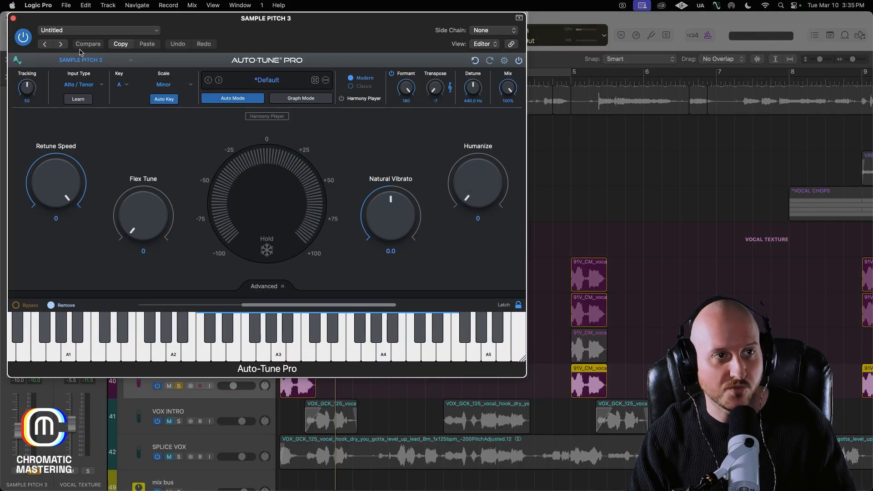
click(14, 18)
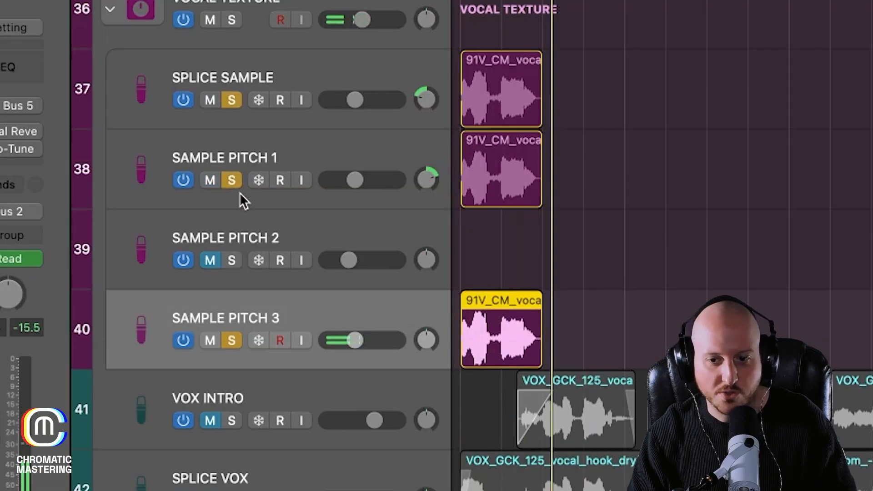
key(space)
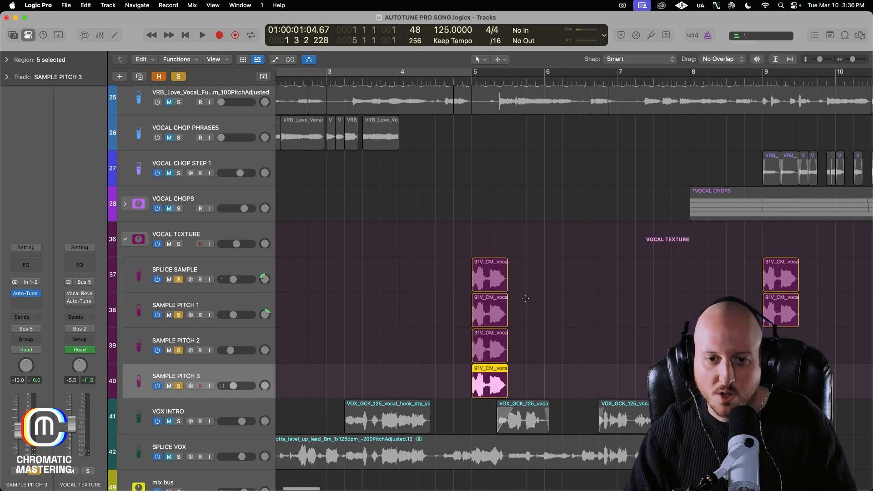
Move the playhead to bar 5, open Auto-Tune Pro on SAMPLE PITCH 2 and play that layer alone to examine its Formant and Transpose
scroll(525, 298, down, 5)
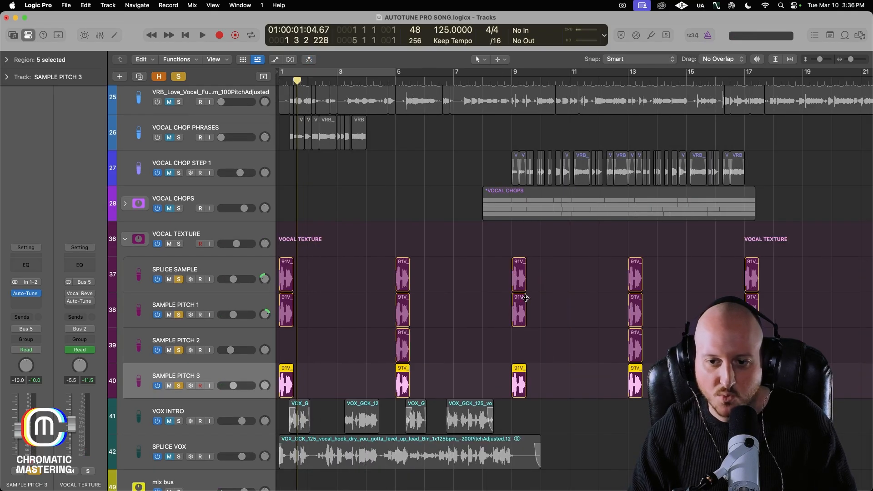
click(383, 352)
drag(395, 84, 395, 84)
click(197, 341)
click(25, 293)
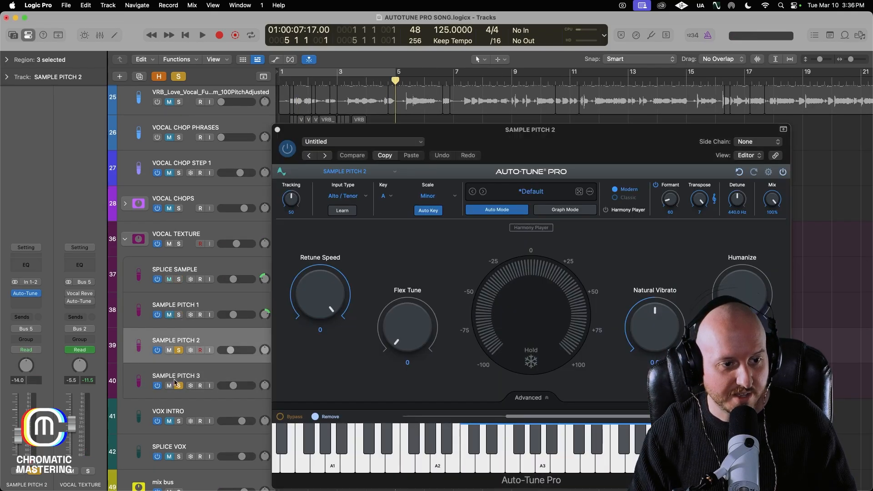
drag(530, 132, 291, 21)
key(space)
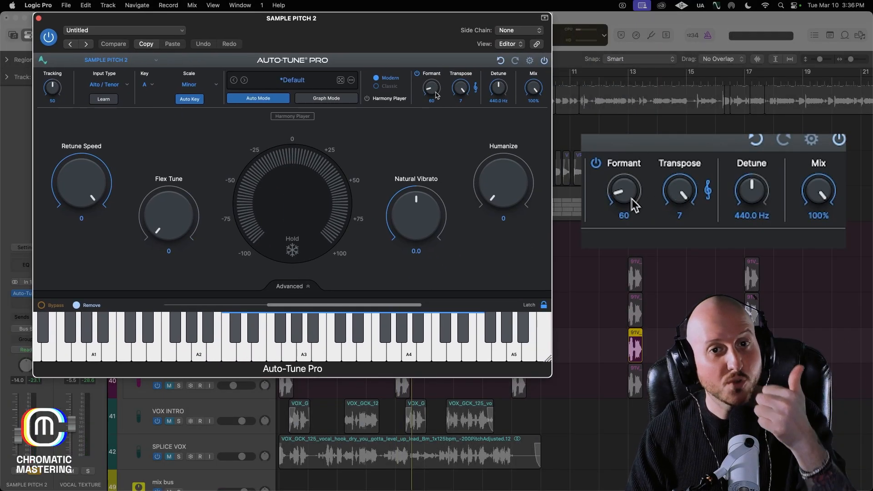
mouse_move(435, 94)
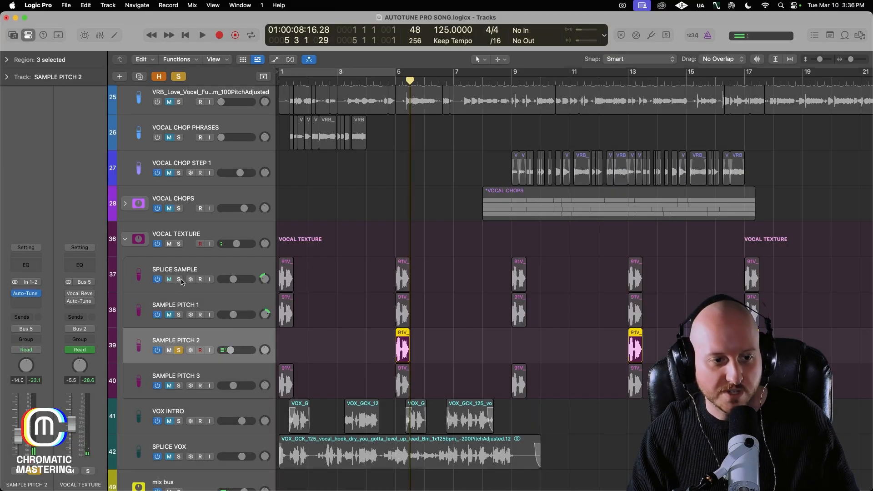
Solo all four sample layers and play them while examining the Vocal Reverb on the VOCAL TEXTURE stack
drag(179, 279, 179, 385)
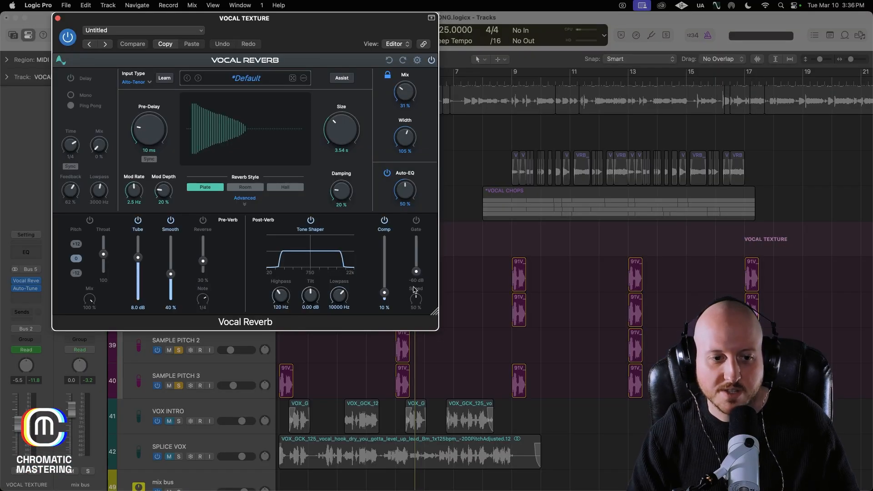
key(space)
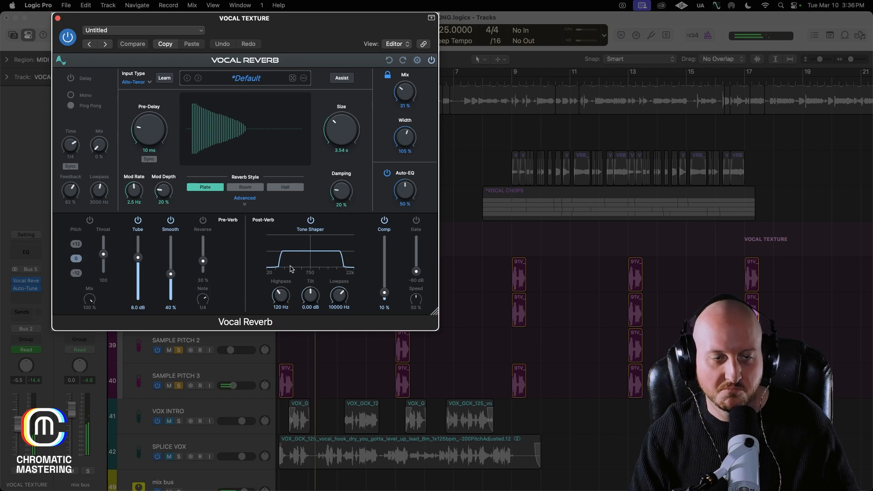
key(space)
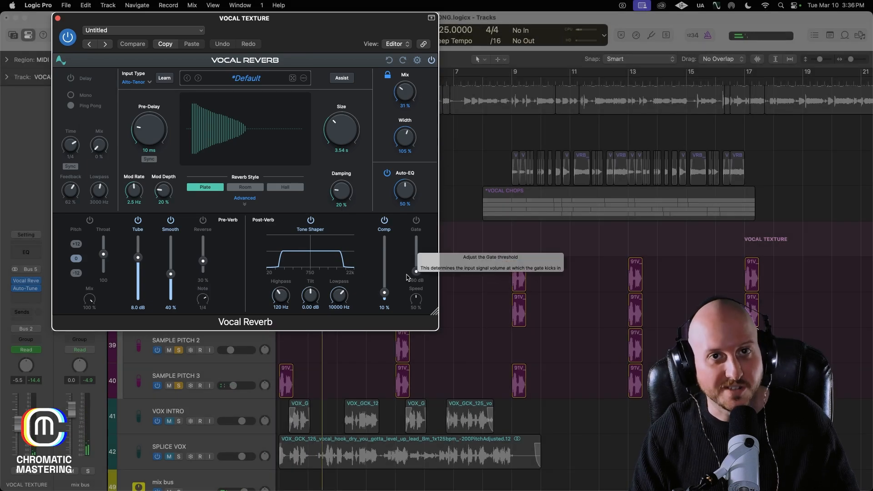
key(space)
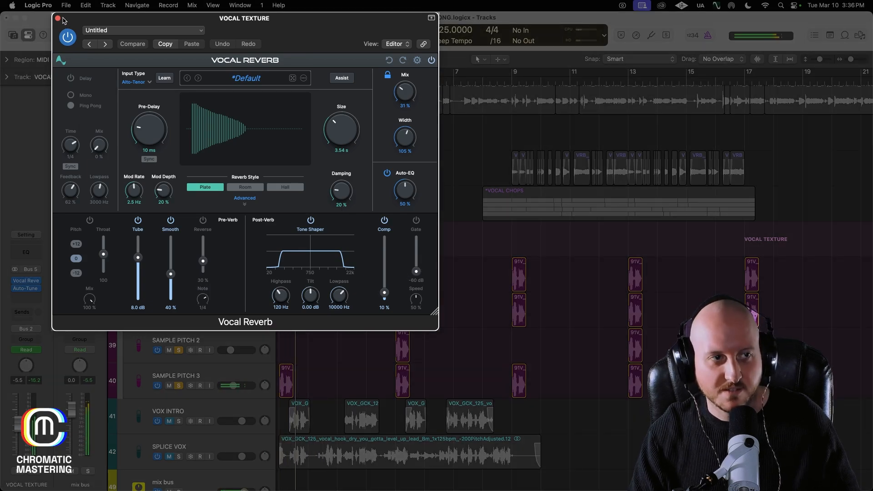
click(57, 18)
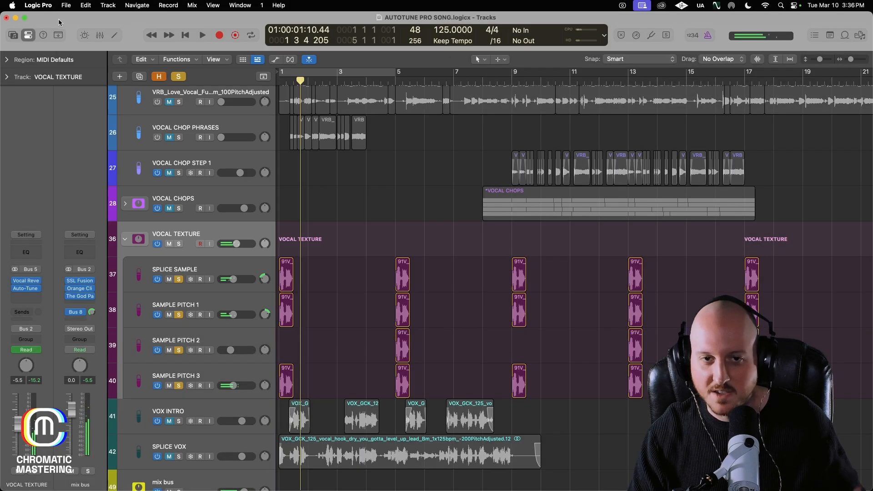
Turn off solo on the four sample layers and play the song from the start
click(180, 280)
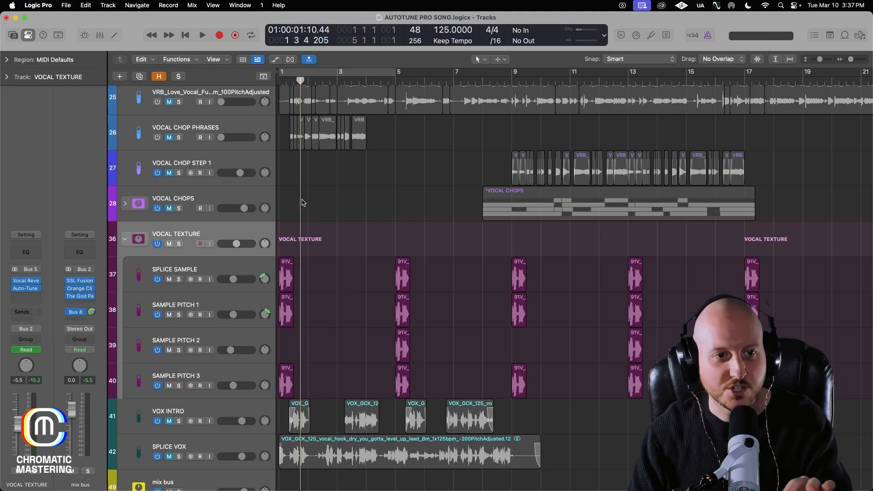
key(Return)
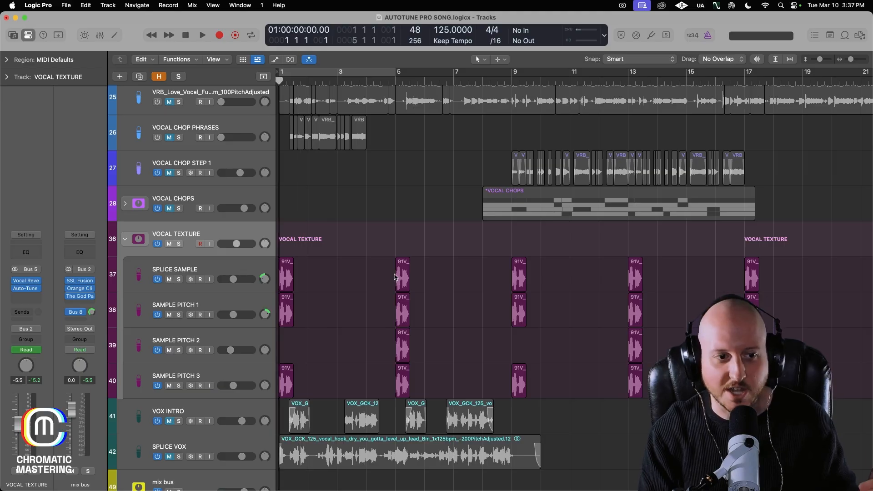
key(space)
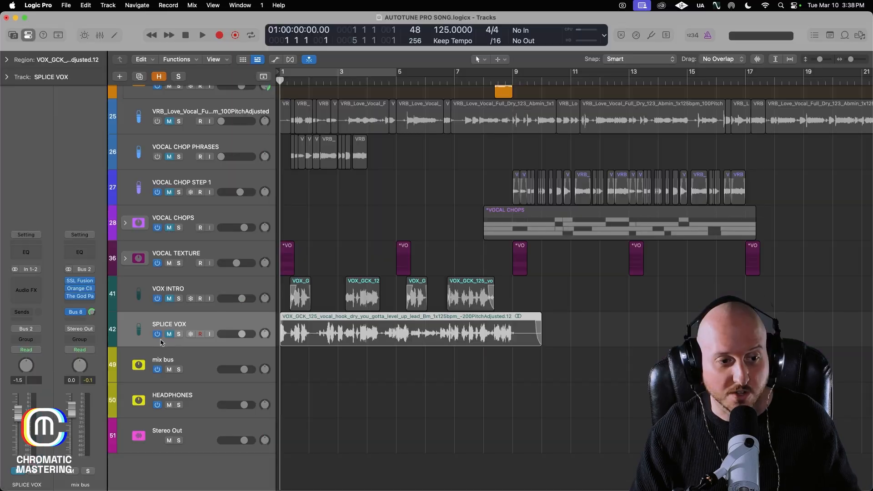
Unmute the SPLICE VOX track, reset its volume to 0.0 dB and play the vocal hook through to bar 9
click(164, 341)
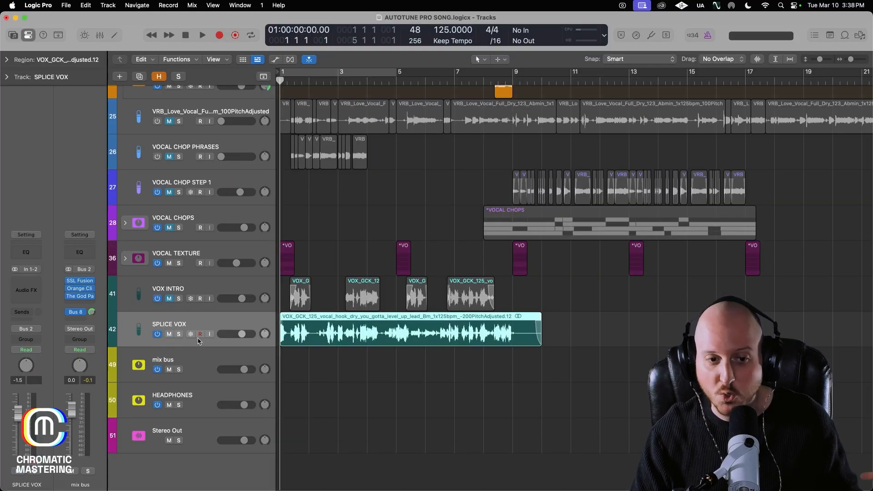
alt+click(248, 334)
key(space)
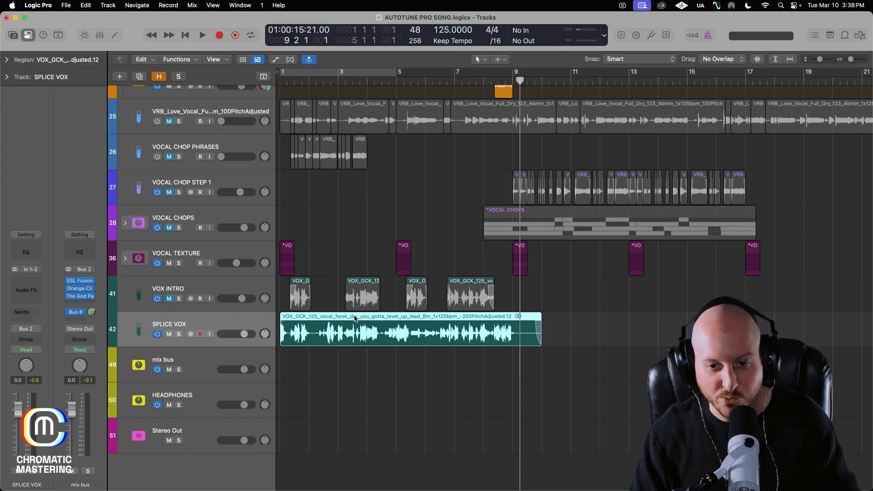
scroll(356, 321, down, 1)
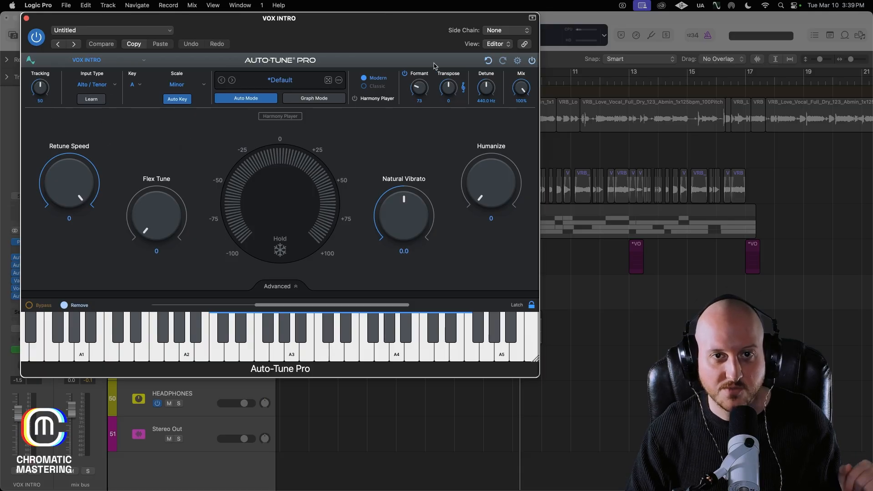
Close Auto-Tune Pro on the VOX INTRO track, open its Vocal Reverb and play the intro while examining the reverb settings
drag(403, 35, 402, 35)
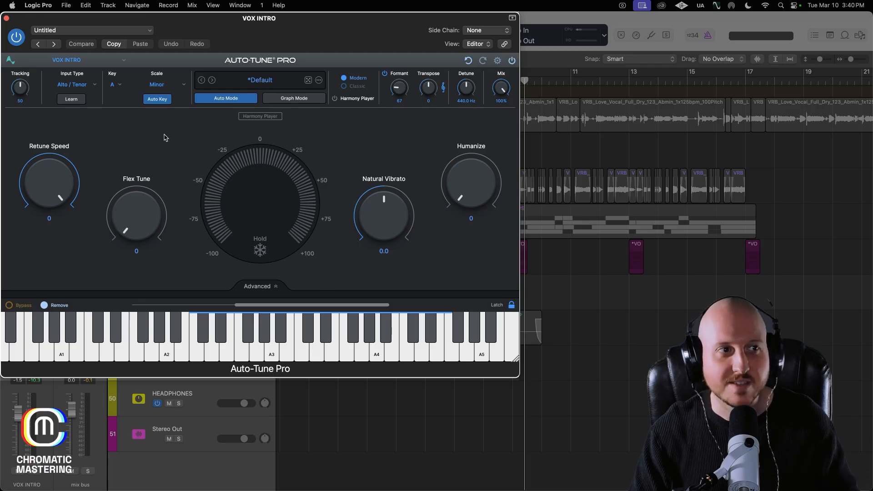
click(7, 19)
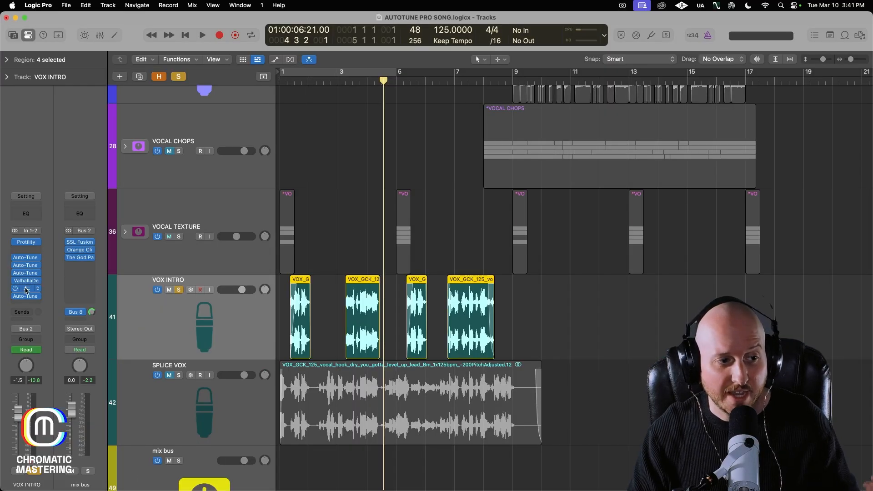
click(26, 290)
drag(508, 149, 292, 13)
key(space)
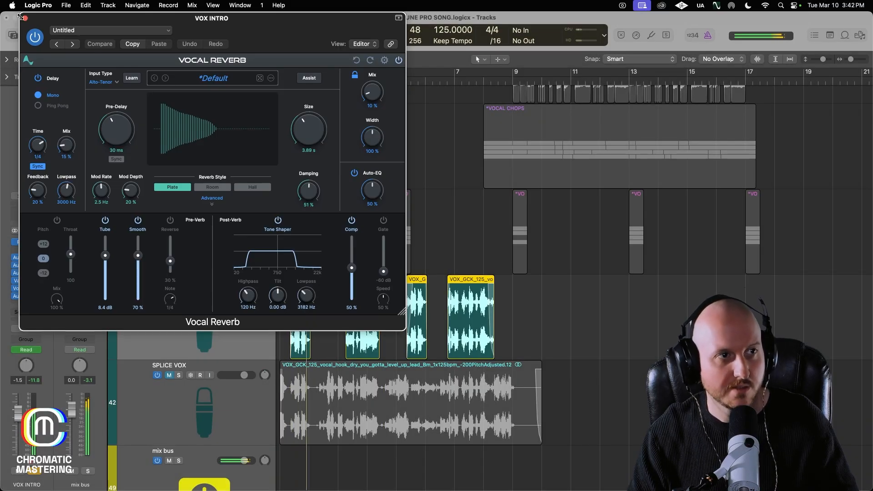
click(25, 17)
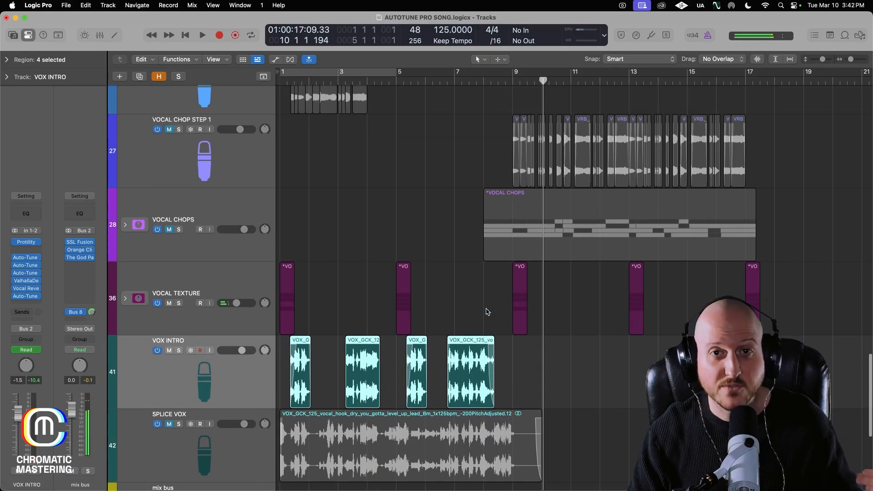
Return the playhead to the start, enable and unmute the VRB_Love_Vocal track, solo it at 0.0 dB and play it
scroll(486, 354, up, 1)
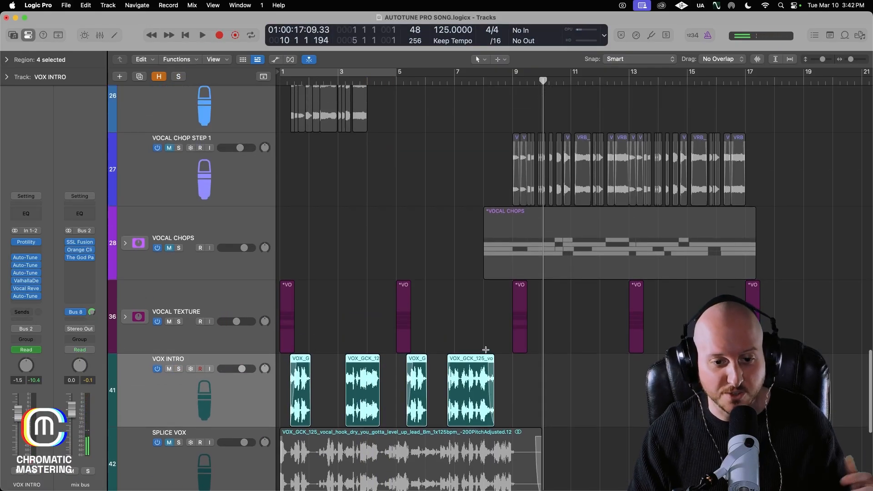
key(Return)
scroll(422, 267, up, 10)
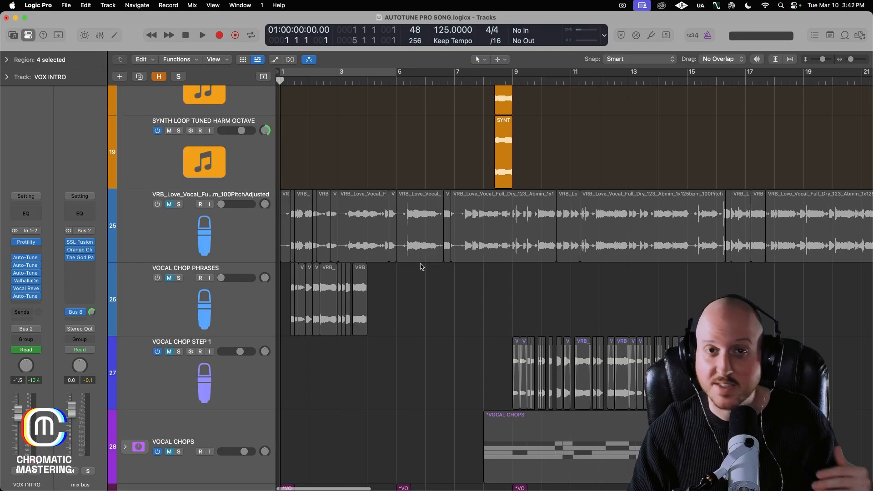
click(158, 204)
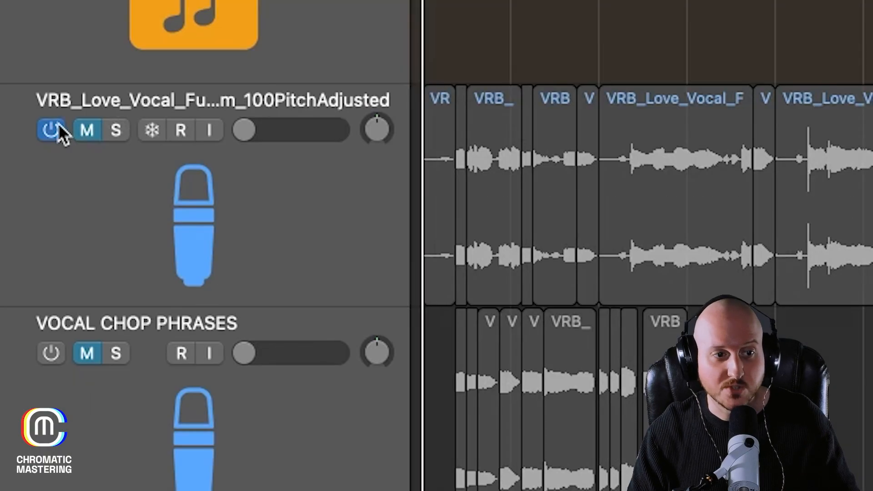
click(83, 132)
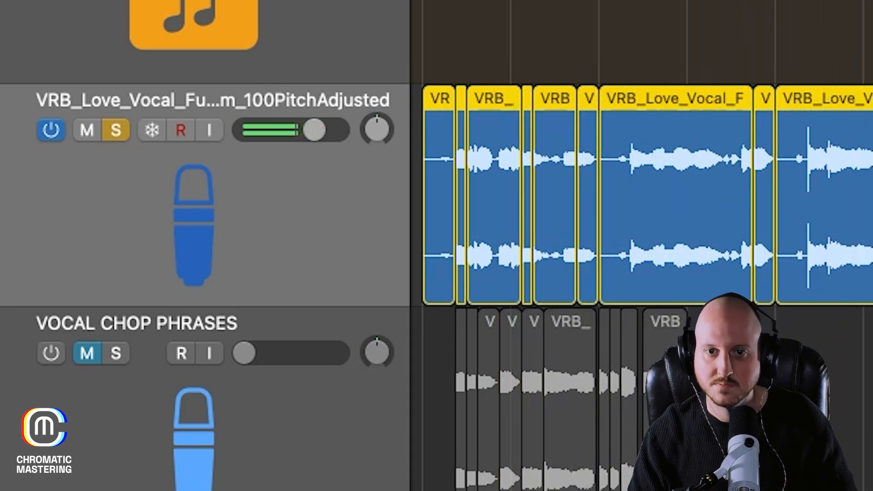
Look over the whole soloed VRB_Love_Vocal recording, clear the region selection and place the playhead at 1 2 3
scroll(641, 195, right, 2)
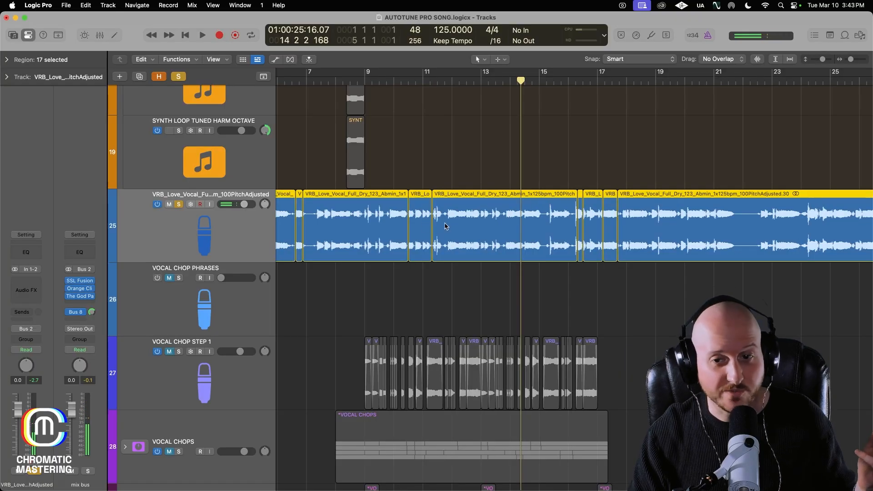
scroll(446, 227, right, 8)
scroll(447, 226, left, 8)
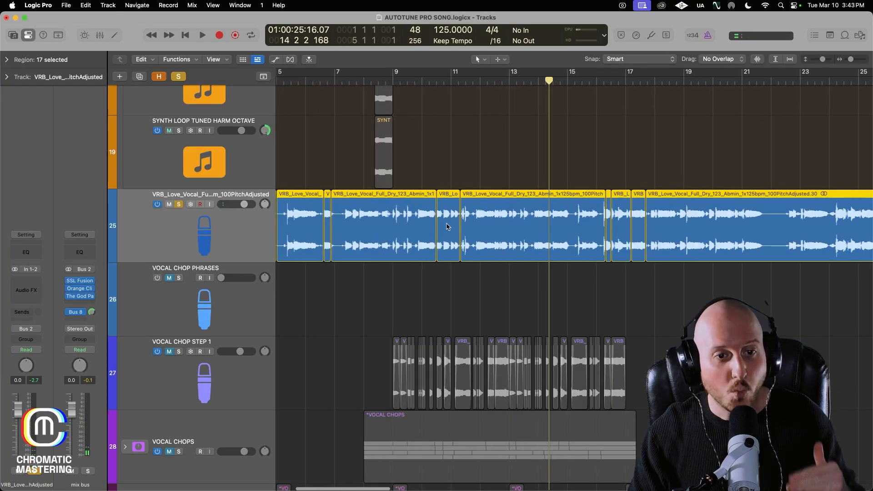
scroll(447, 226, left, 4)
click(425, 269)
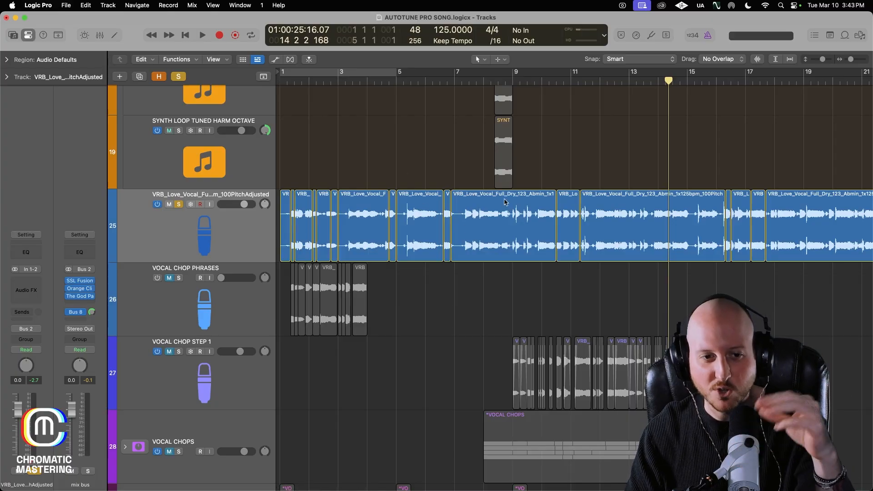
drag(322, 85, 291, 88)
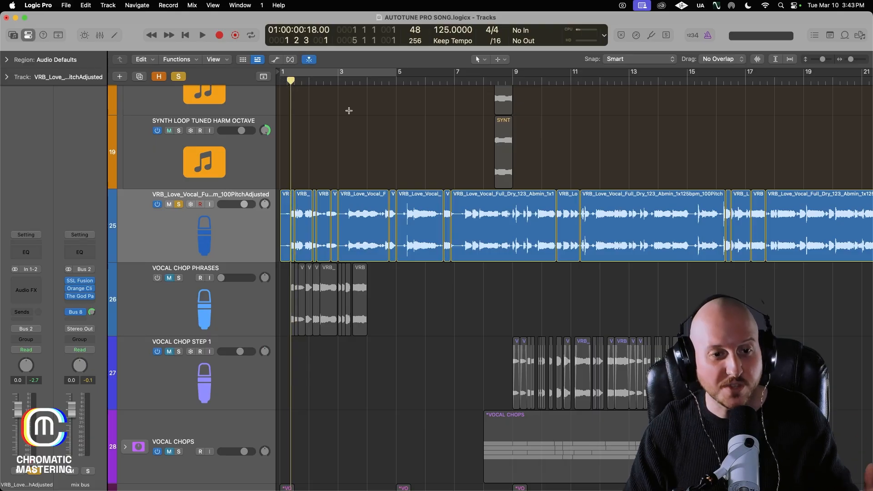
Compare the opening regions of the VRB_Love_Vocal and VOCAL CHOP PHRASES tracks up close and play the original vocal from 1 2 3
key(super+Right)
key(super+Right)
key(super+Right)
key(super+Right)
key(super+Right)
key(super+Right)
key(super+Right)
key(super+Right)
key(super+Right)
key(super+Right)
key(super+Right)
key(super+Right)
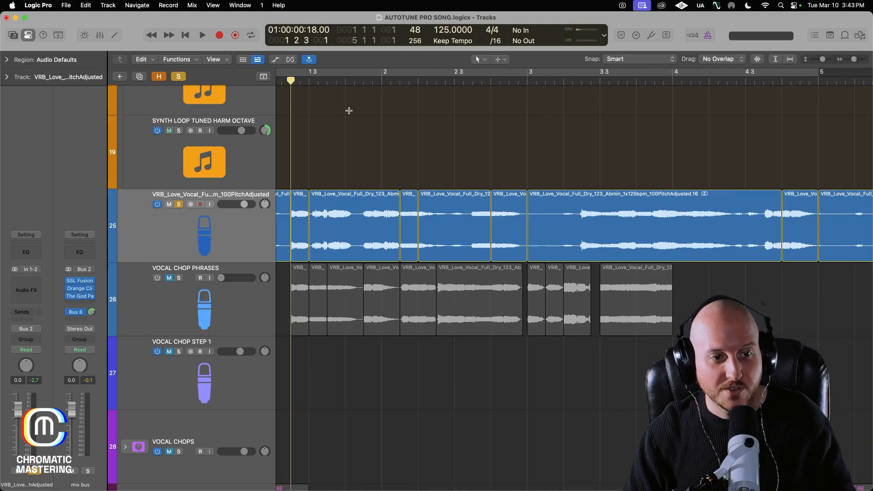
click(249, 305)
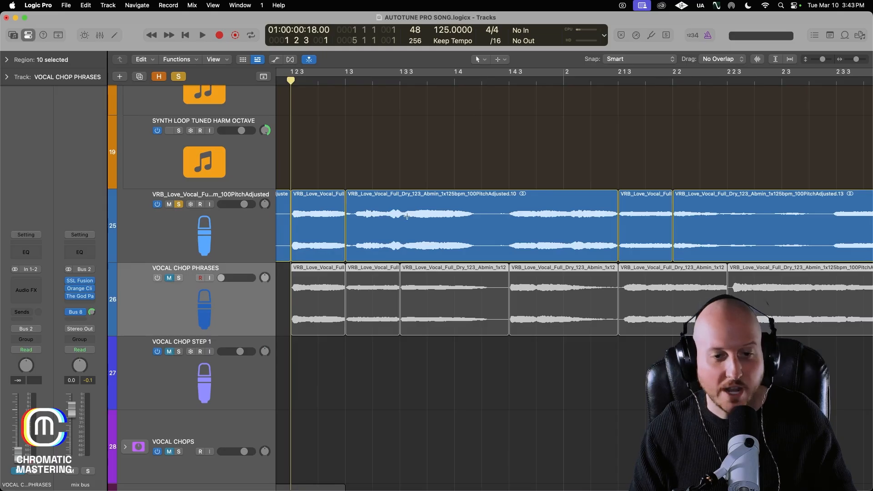
click(229, 208)
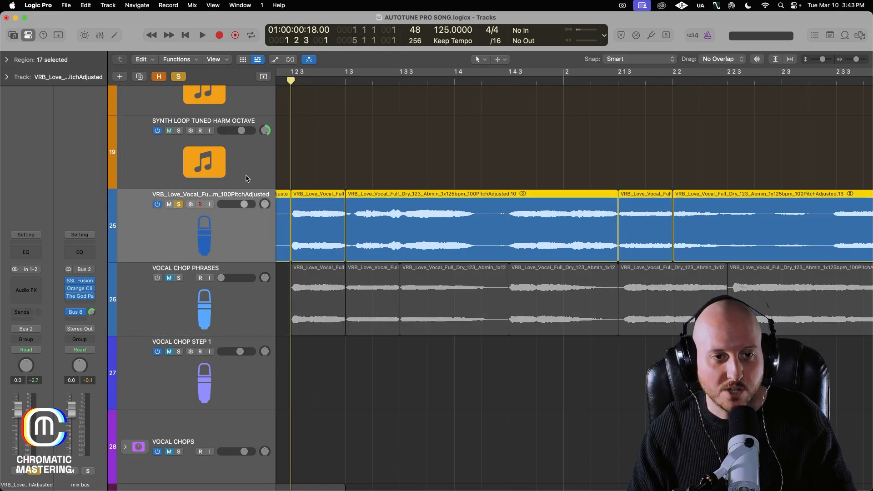
key(space)
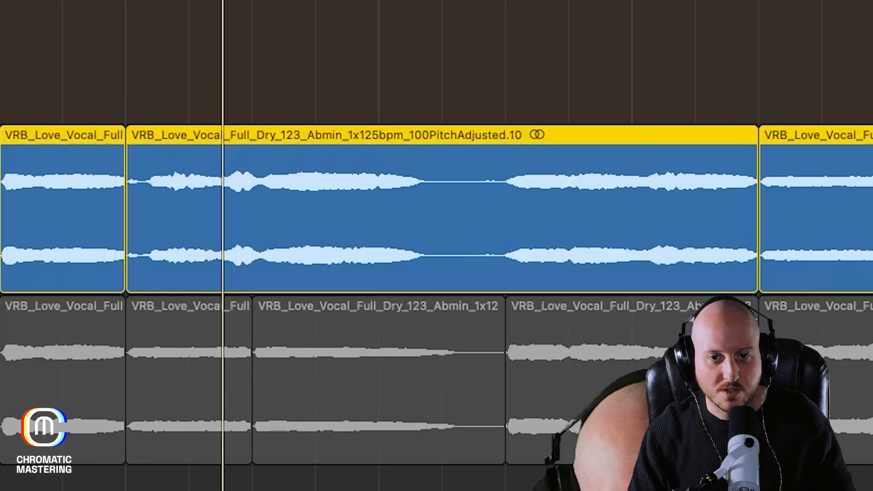
key(space)
Marquee-select the original vocal's slice from 1 2 3 to 1 3 and compare it with the first VOCAL CHOP PHRASES region
scroll(440, 245, left, 4)
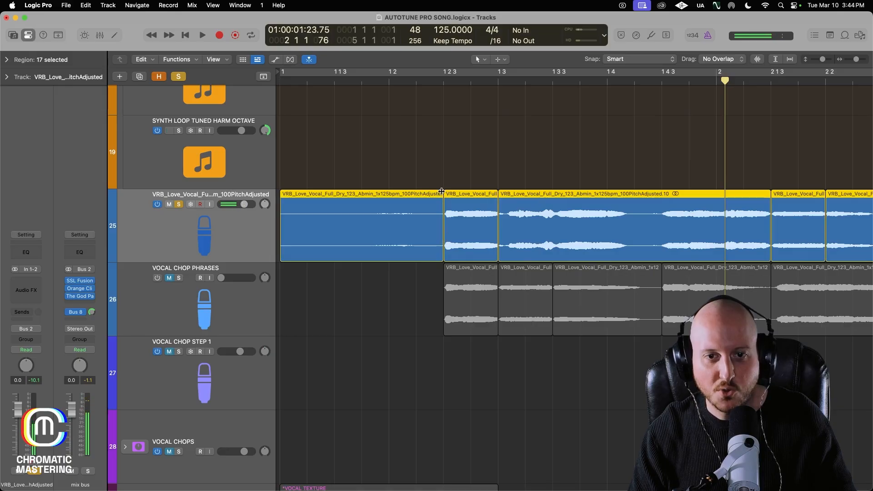
drag(442, 226, 497, 226)
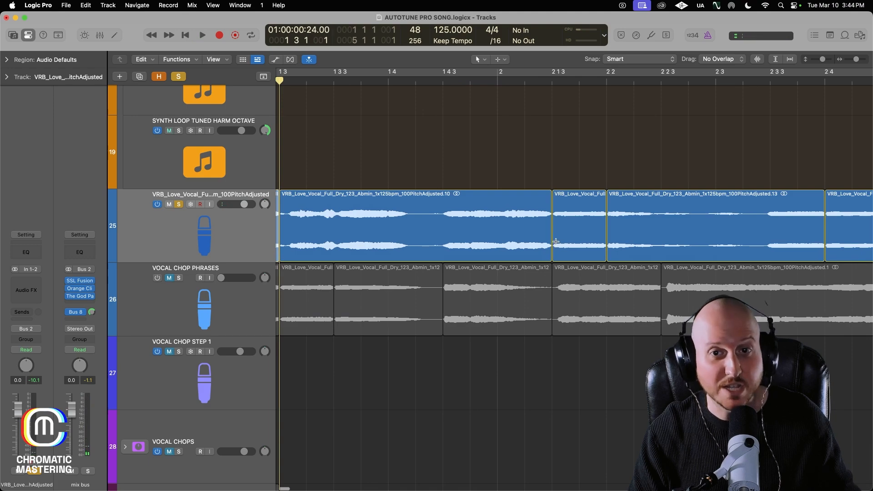
scroll(446, 236, left, 2)
scroll(447, 236, left, 3)
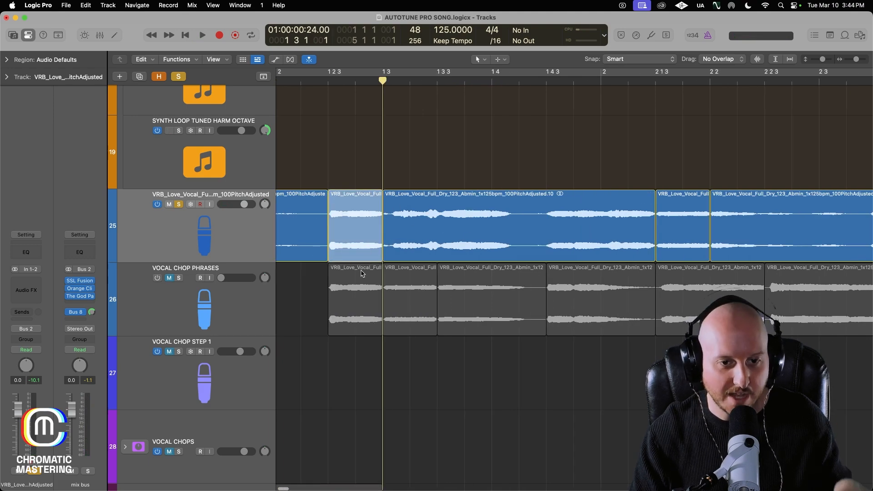
scroll(551, 241, right, 5)
Marquee-select the original vocal's slice from 4 4 1 1 to 5 1 1 1, play the vocal and look over the following cuts
drag(542, 244, 693, 245)
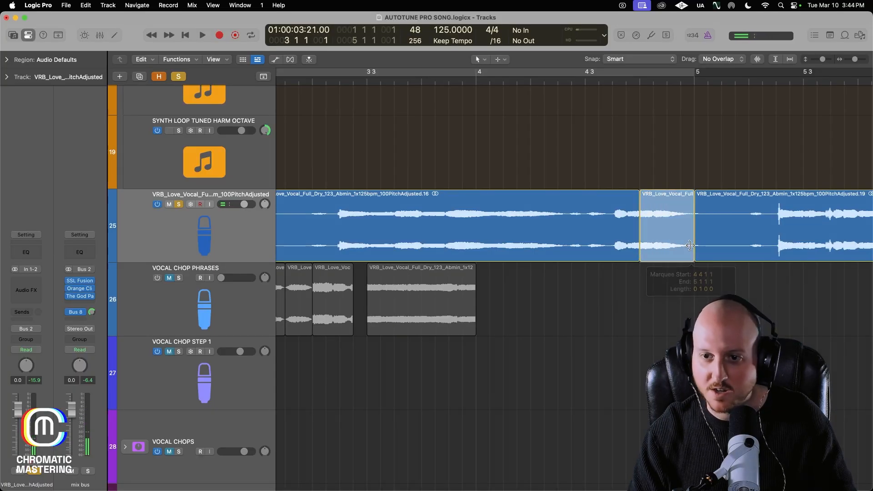
key(space)
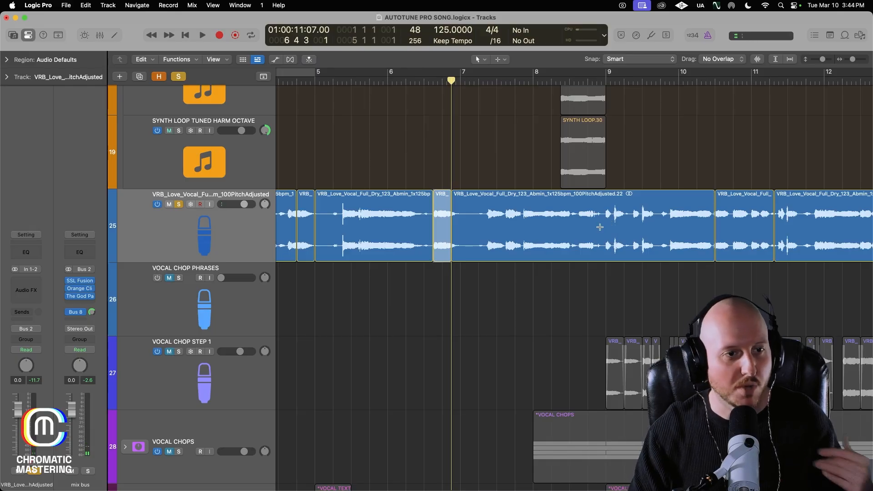
scroll(600, 227, right, 3)
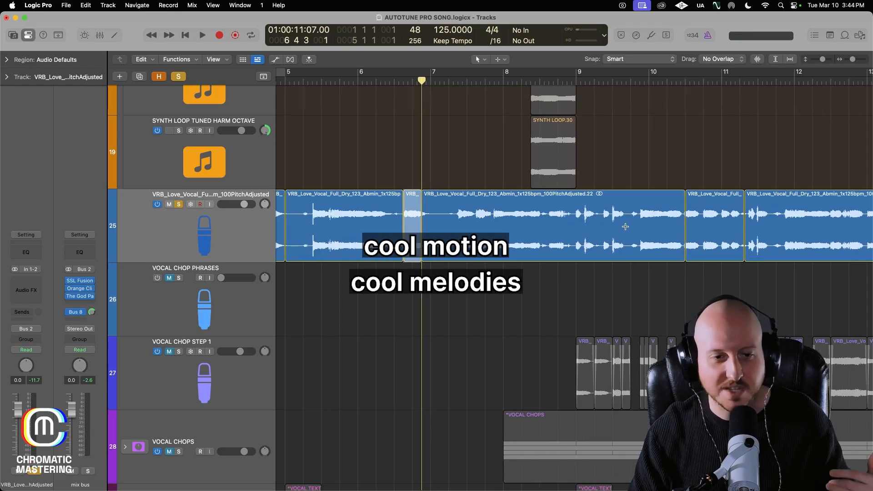
scroll(625, 226, right, 5)
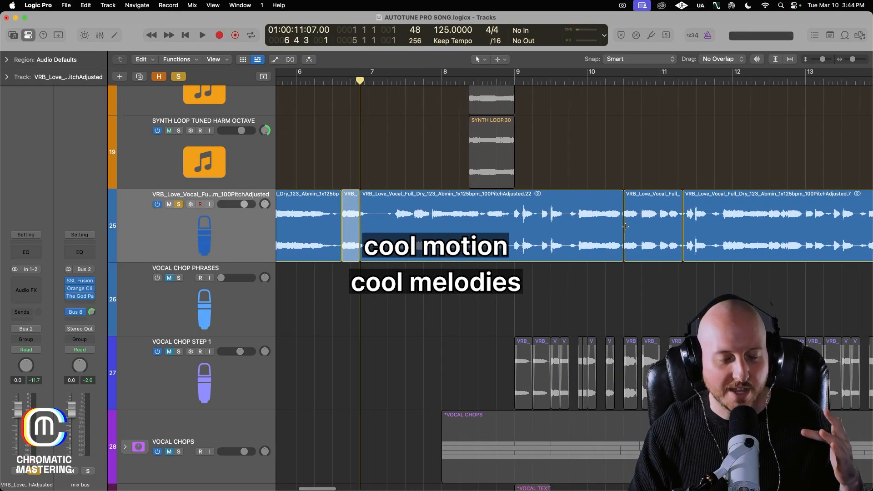
scroll(625, 226, left, 5)
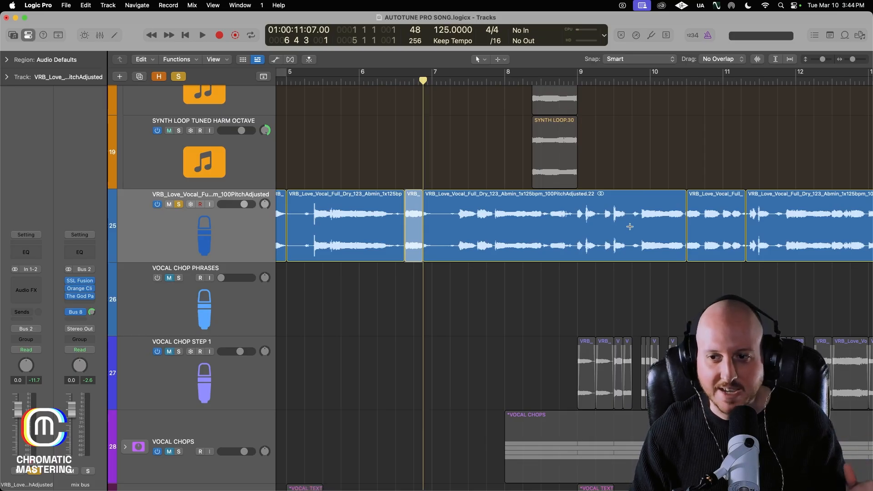
scroll(627, 226, right, 8)
scroll(621, 235, right, 12)
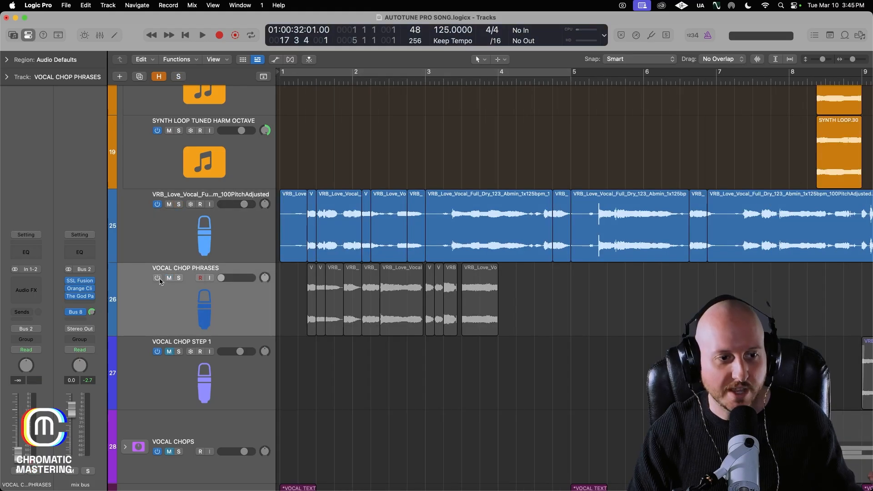
Enable and solo the VOCAL CHOP PHRASES track at 0.0 dB and play its phrases with a cycle from 1 2 3 to 4 1 1
click(160, 281)
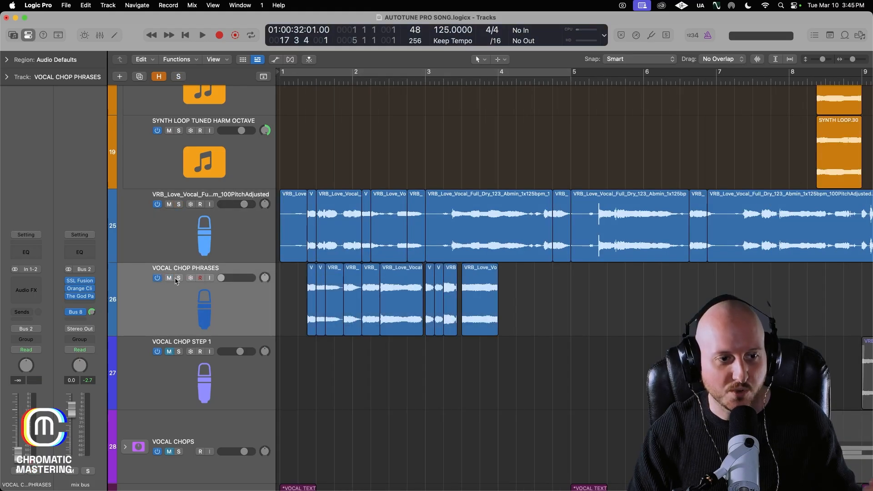
click(179, 277)
drag(316, 72, 499, 75)
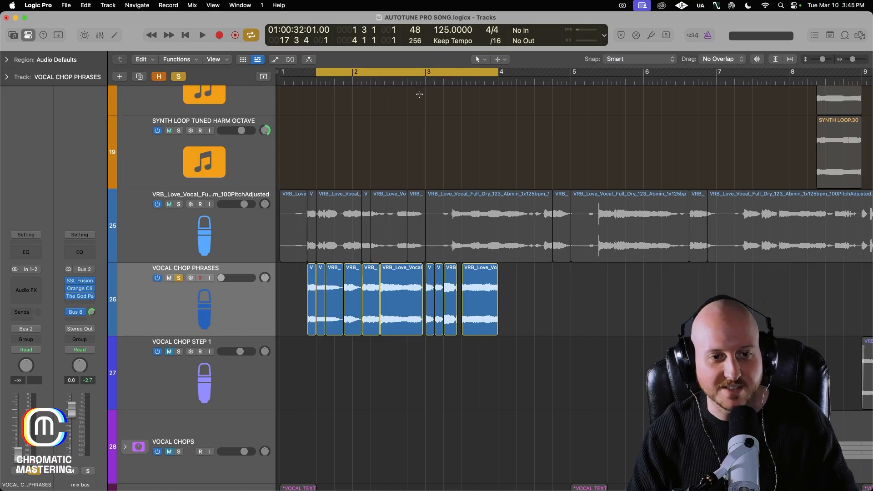
key(space)
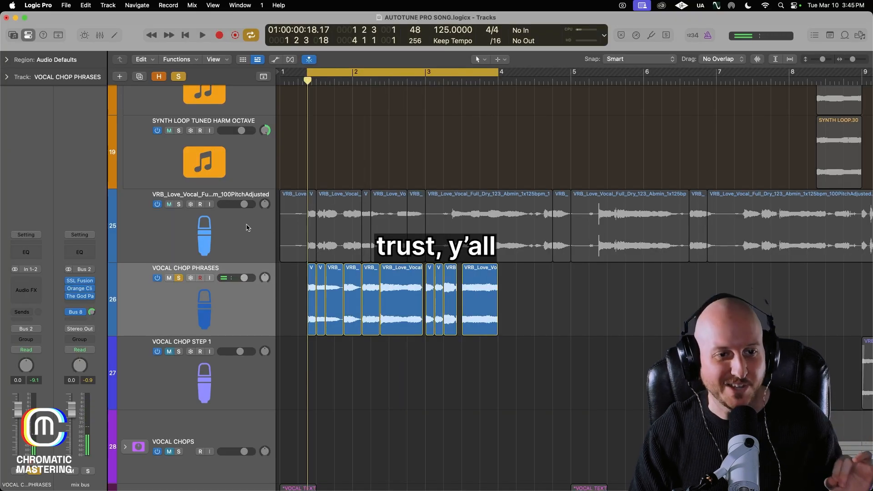
Turn off solo on VOCAL CHOP PHRASES and mute both that track and the VRB_Love_Vocal track
click(180, 278)
click(169, 278)
click(169, 204)
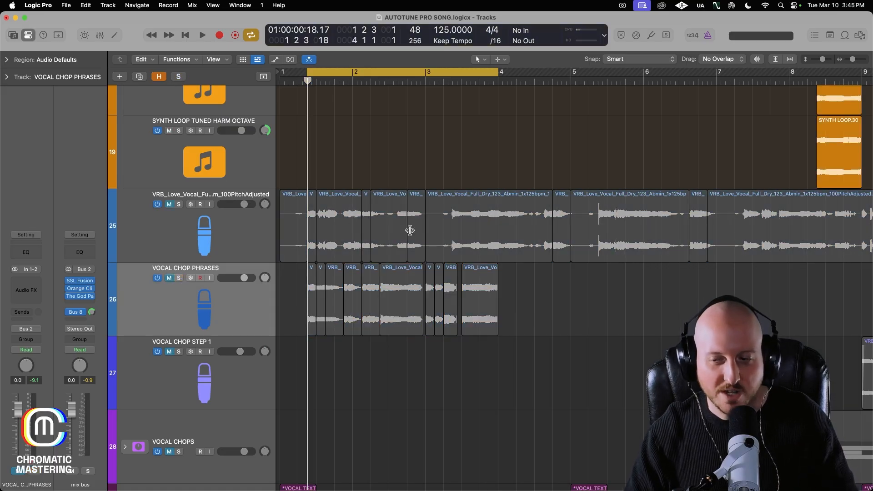
Set the cycle range from bar 9 to bar 17 and unmute the VOCAL CHOP STEP 1 track
key(super+Left)
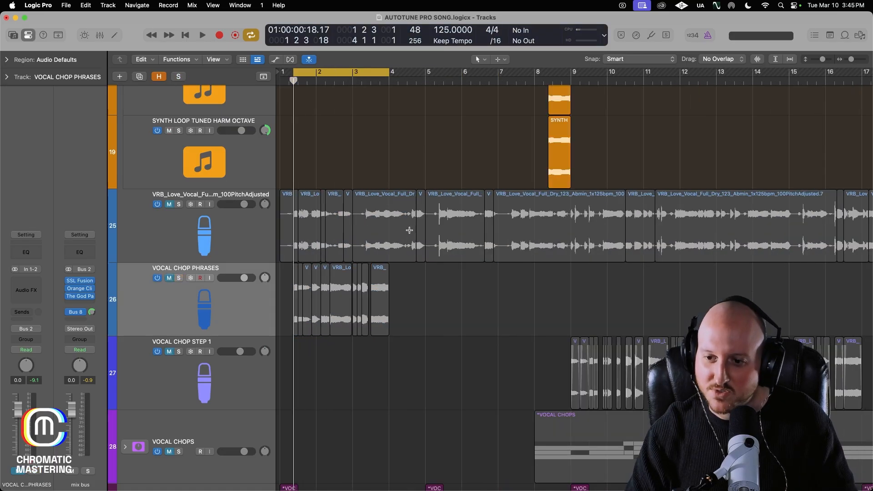
key(super+Left)
drag(455, 74, 630, 102)
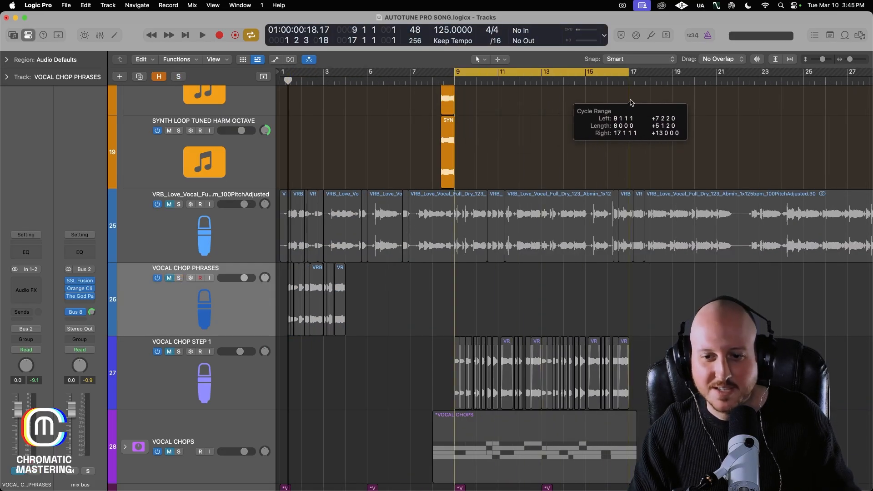
click(180, 366)
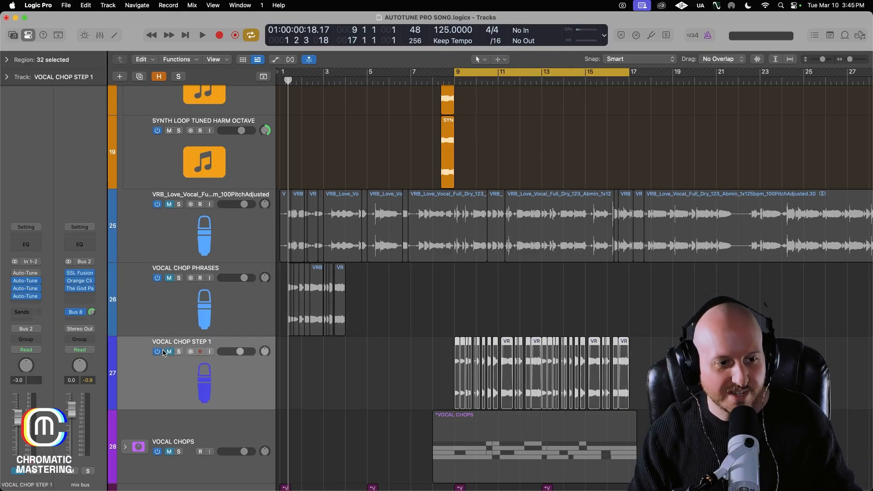
click(169, 351)
scroll(359, 279, down, 2)
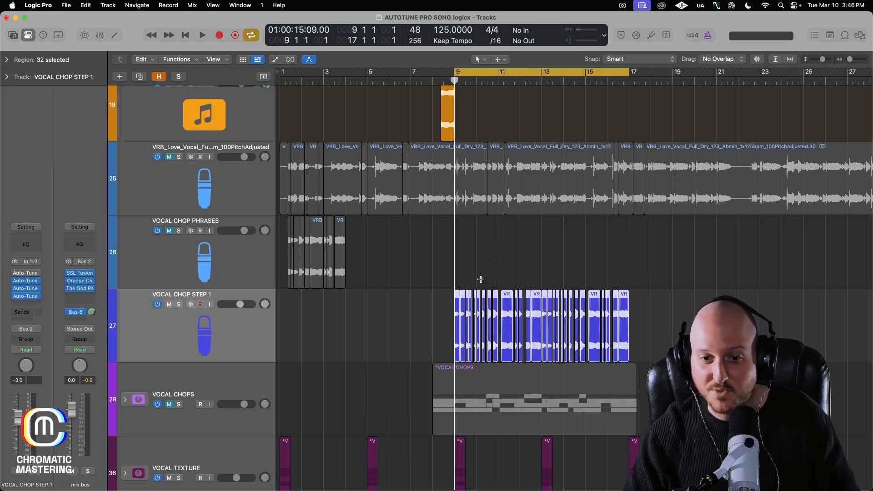
Examine the arrangement of the chopped regions on VOCAL CHOP STEP 1 from bar 9 onward
key(super+Right)
key(super+Right)
key(super+Right)
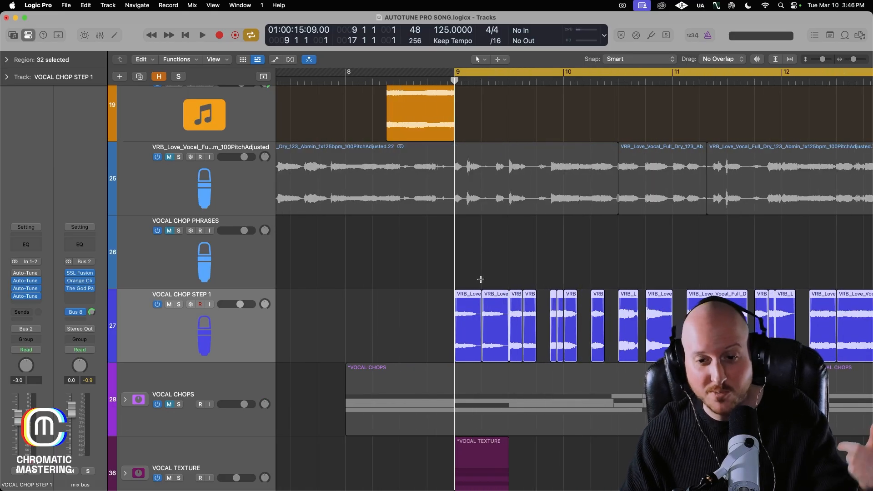
key(super+Right)
key(super+Left)
key(super+Left)
key(super+Left)
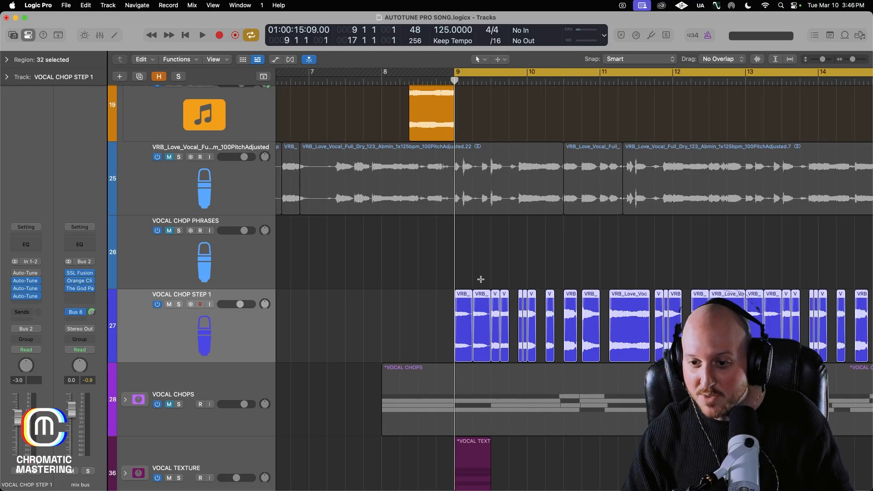
Play the chopped regions from bar 9 while raising the VOCAL CHOP STEP 1 track's volume to 0.0 dB
key(space)
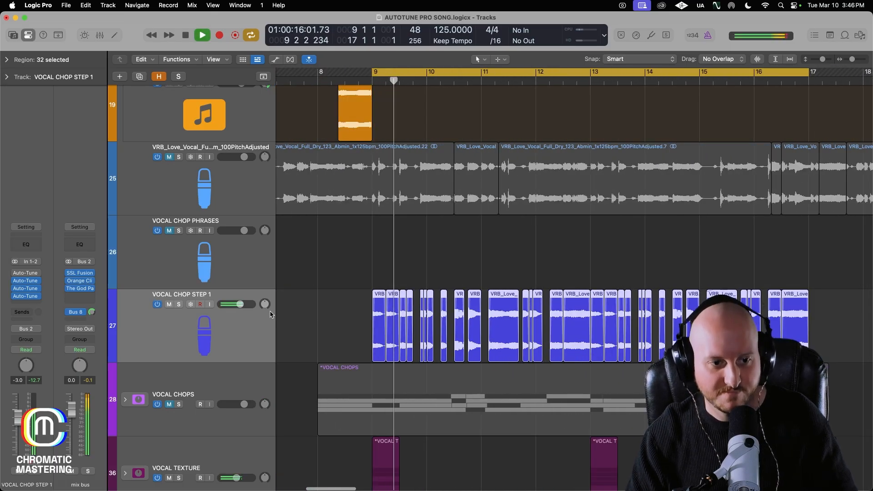
drag(239, 304, 257, 301)
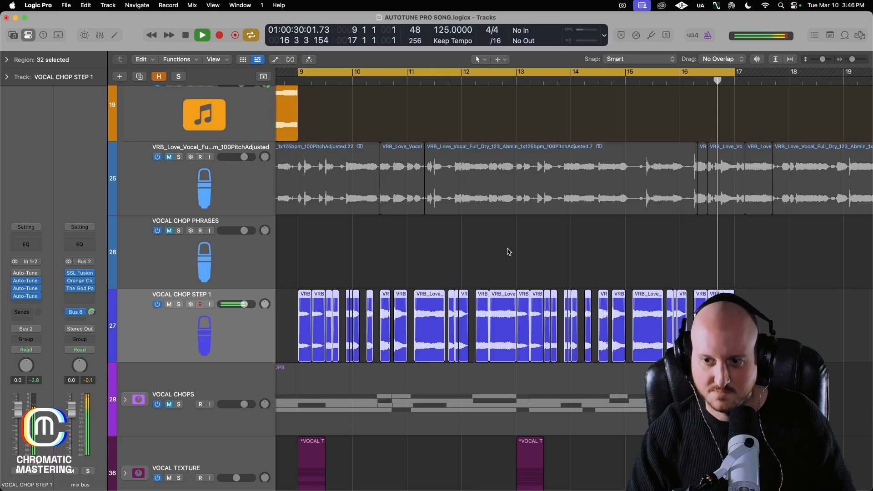
key(space)
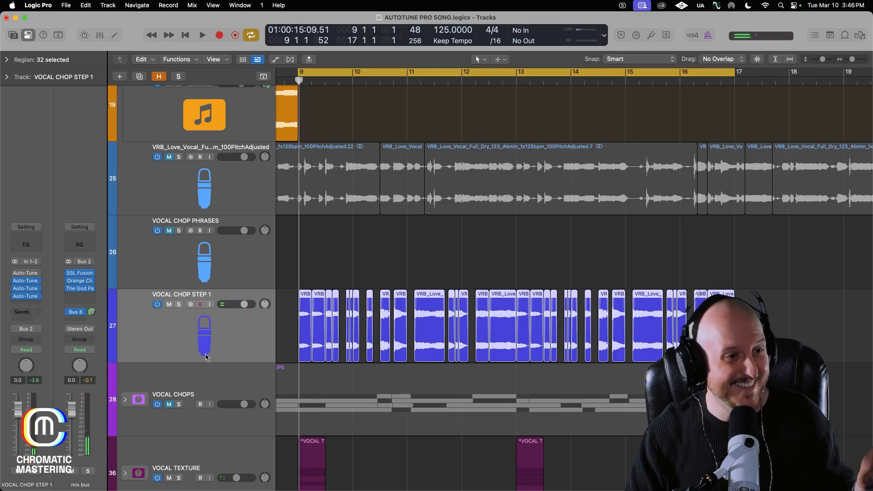
Examine the settings of the second Auto-Tune insert on VOCAL CHOP STEP 1, including formant and transpose, and close the plug-in window
click(26, 280)
drag(552, 144, 287, 30)
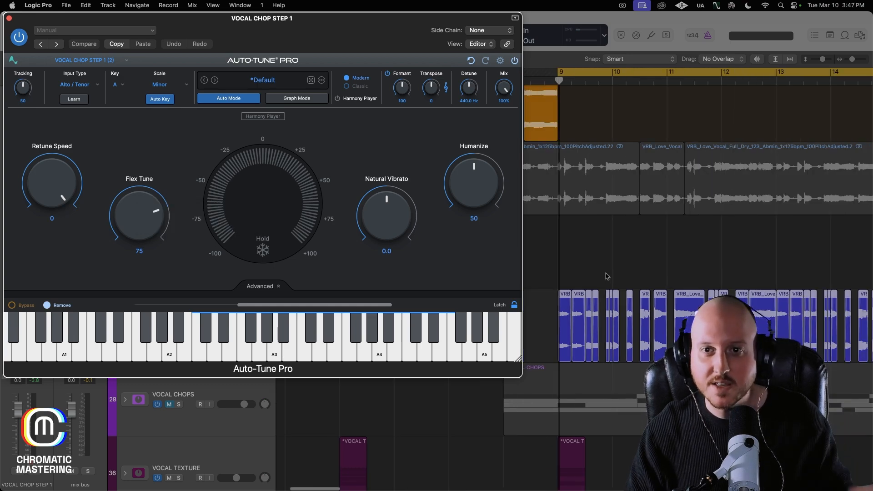
scroll(607, 276, right, 1)
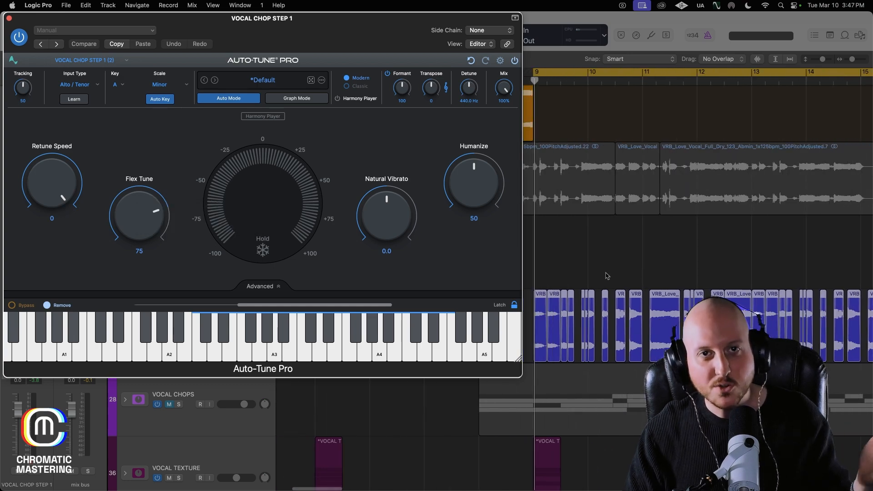
scroll(602, 248, right, 1)
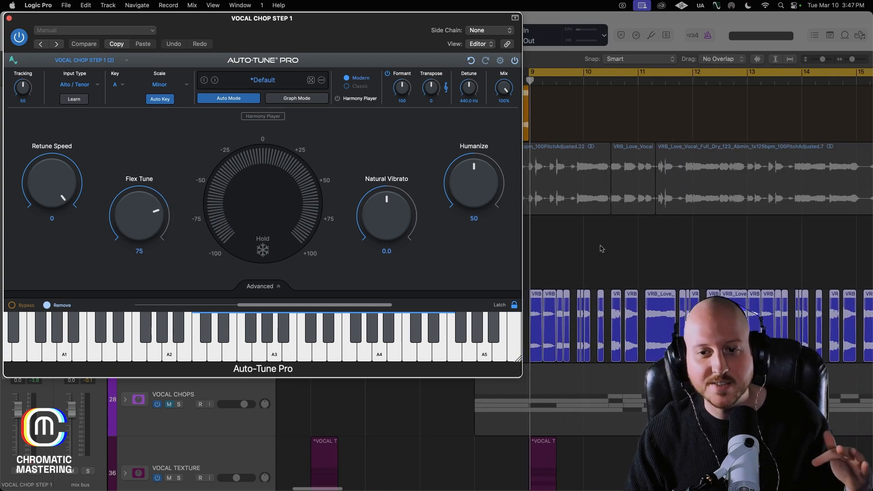
scroll(597, 249, right, 1)
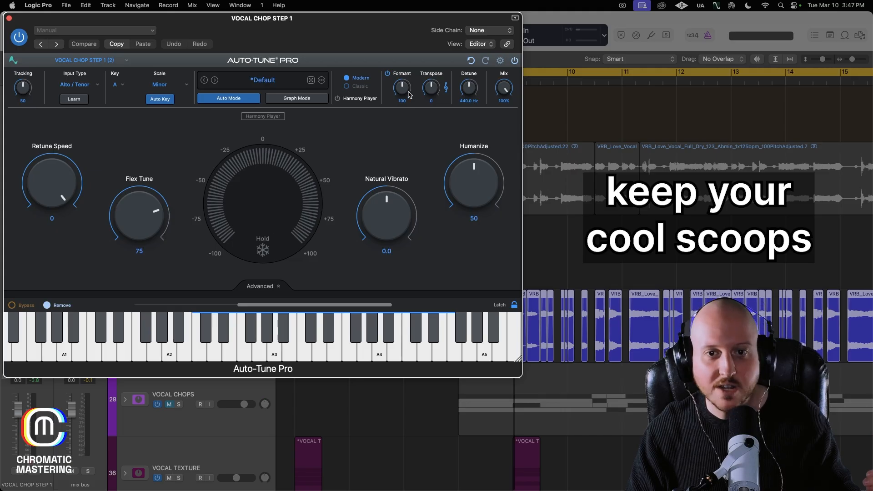
drag(437, 43, 418, 42)
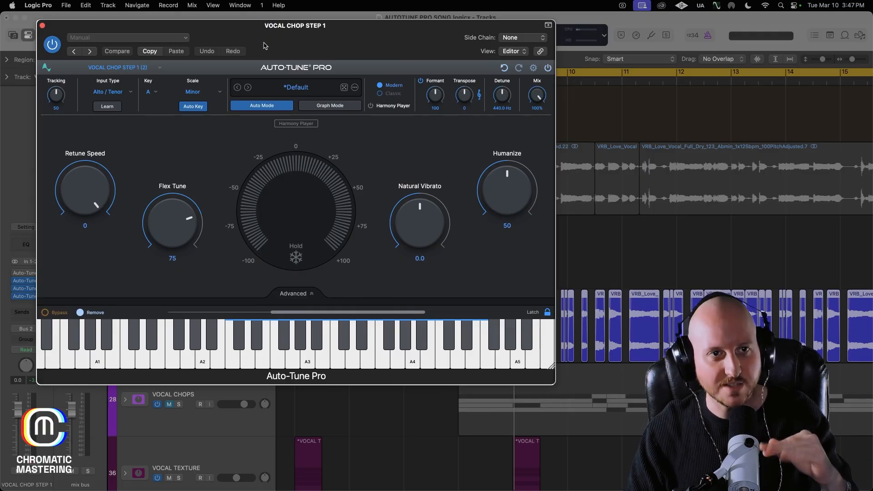
click(43, 26)
Play the tuned chops through the cycle from bar 9 to bar 17 and deselect all regions
key(space)
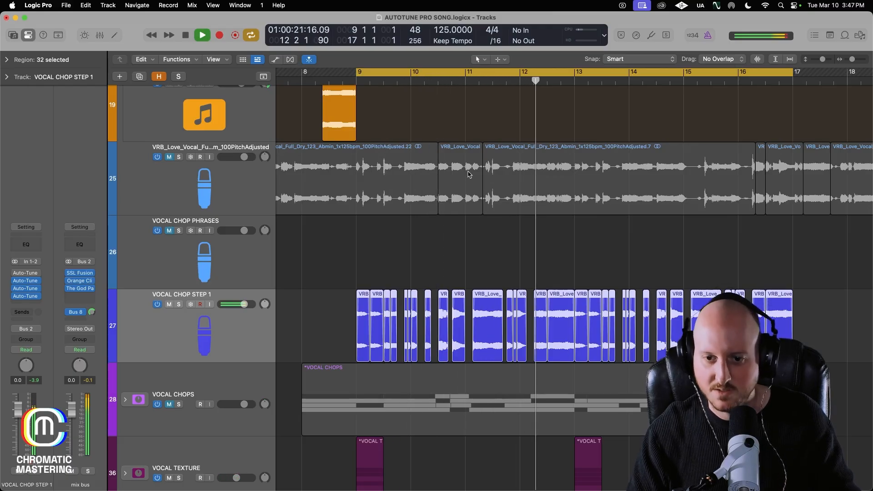
key(space)
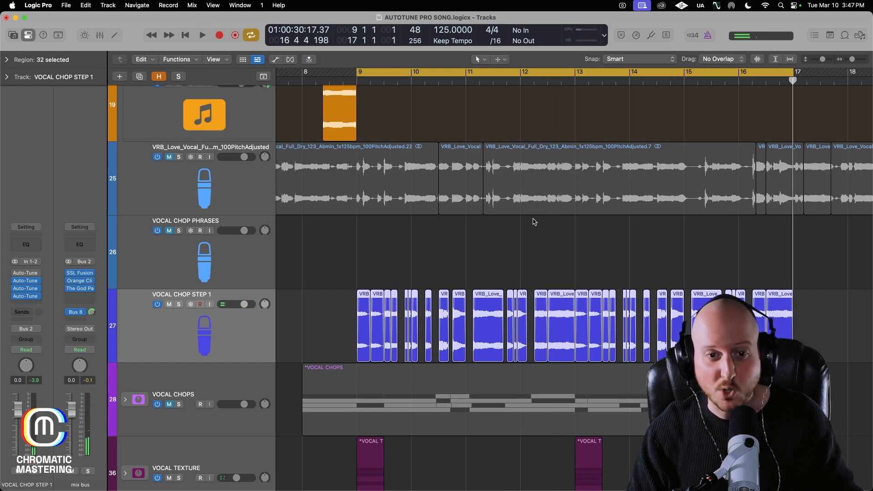
scroll(534, 222, right, 3)
scroll(535, 220, left, 2)
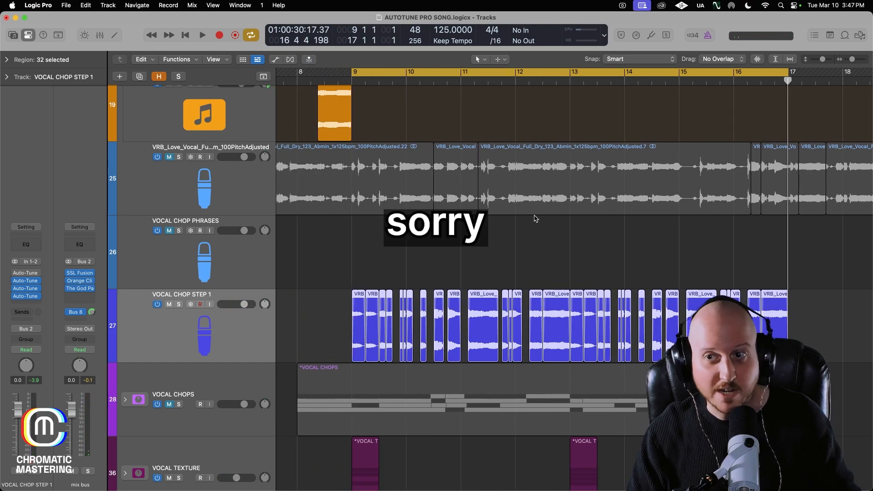
scroll(534, 215, right, 3)
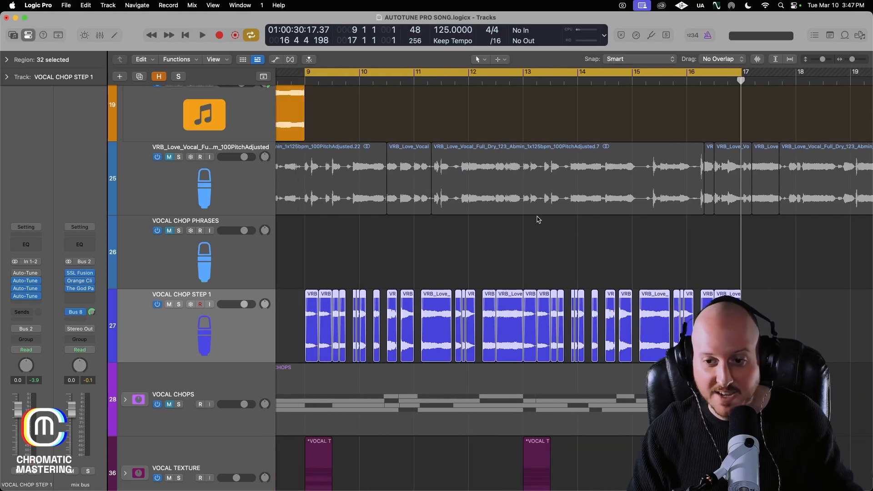
click(610, 234)
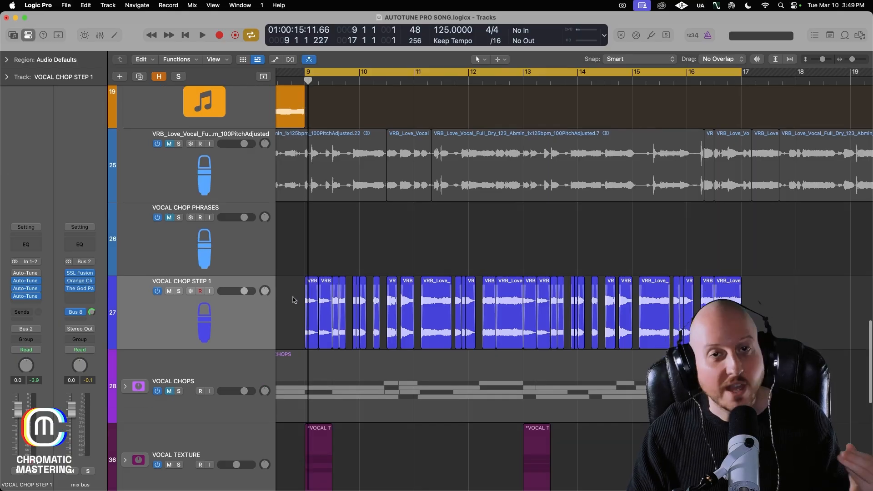
click(296, 313)
click(299, 298)
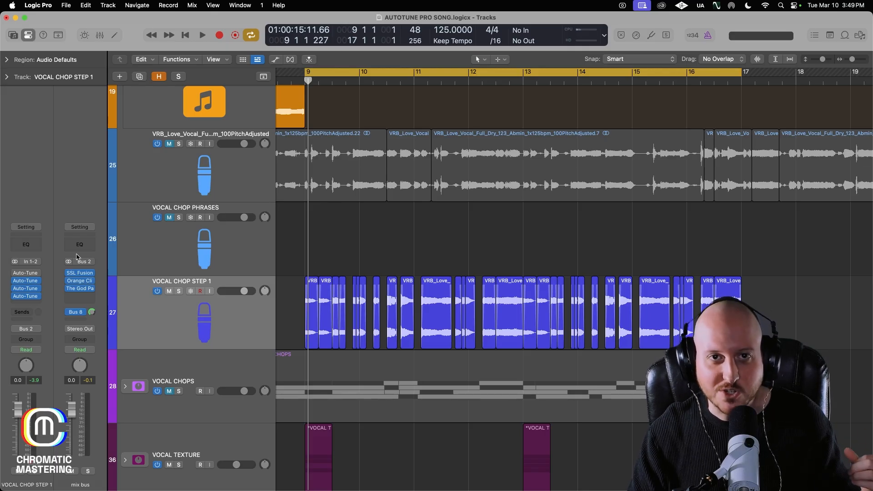
Open the first Auto-Tune insert on VOCAL CHOP STEP 1, turn it on, and look over its pitch graph
click(38, 273)
drag(622, 164, 364, 36)
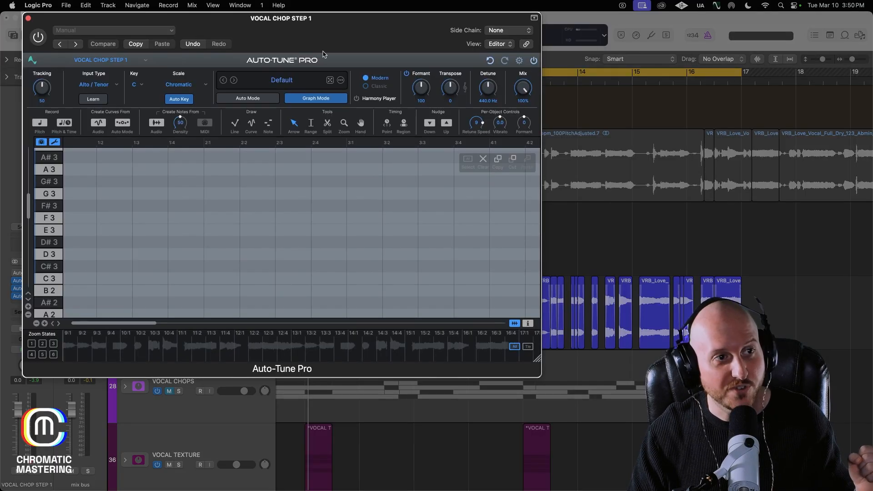
click(38, 37)
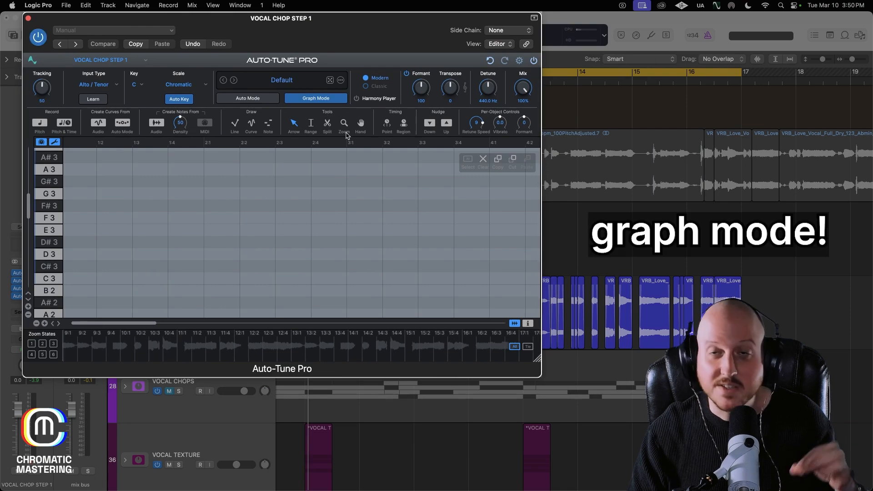
scroll(688, 180, left, 3)
scroll(174, 232, down, 10)
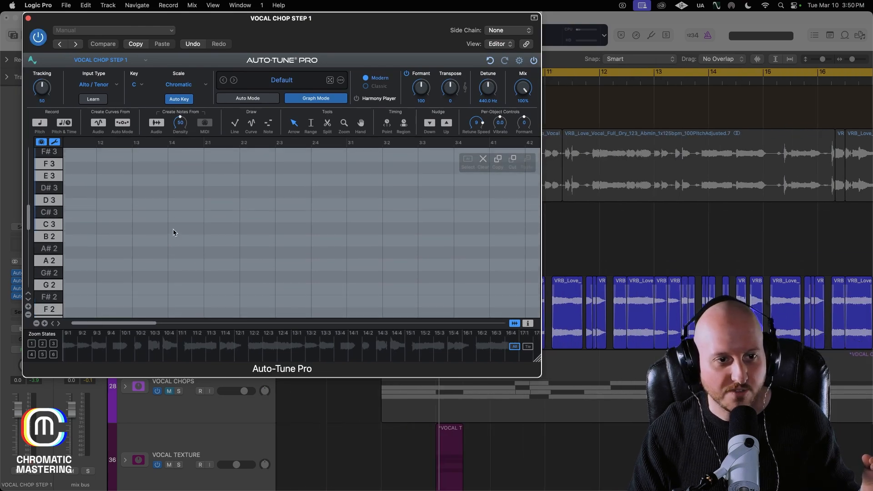
scroll(174, 231, up, 12)
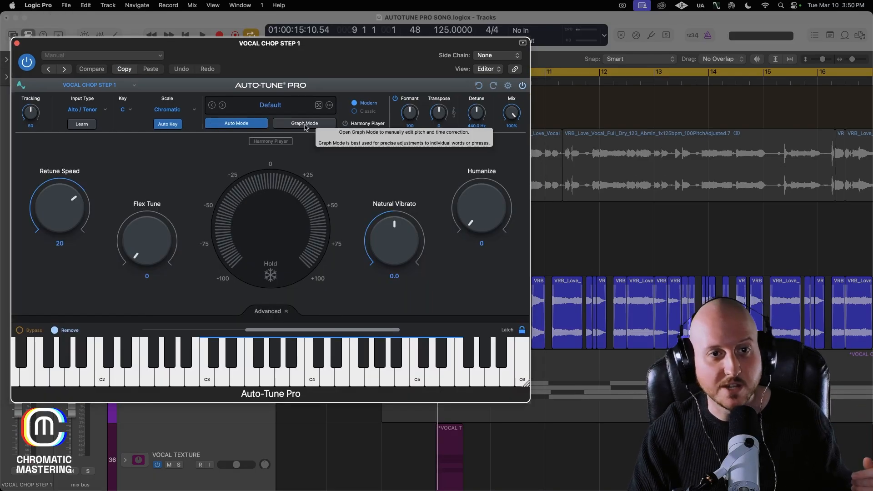
Set the Auto-Tune key to A and the scale to Minor
click(123, 112)
click(131, 254)
click(170, 111)
click(170, 137)
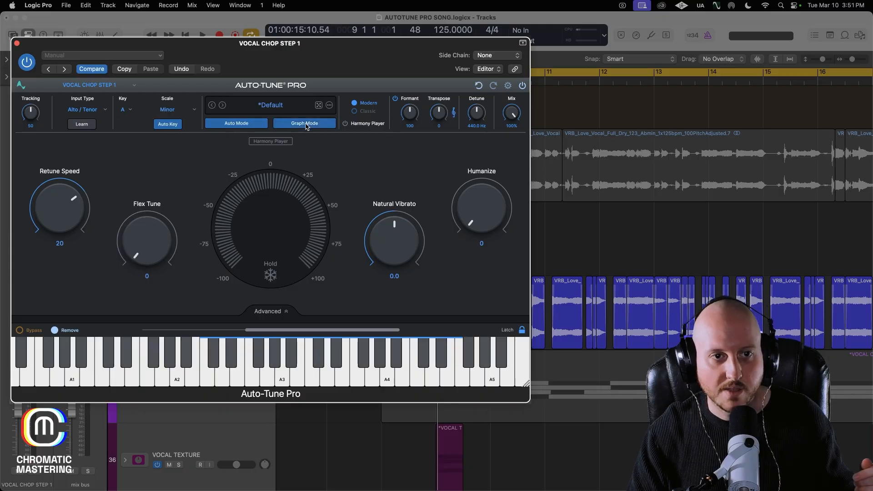
Switch Auto-Tune to Graph Mode and record the chops' pitch and time data from bar 9 during playback
click(304, 124)
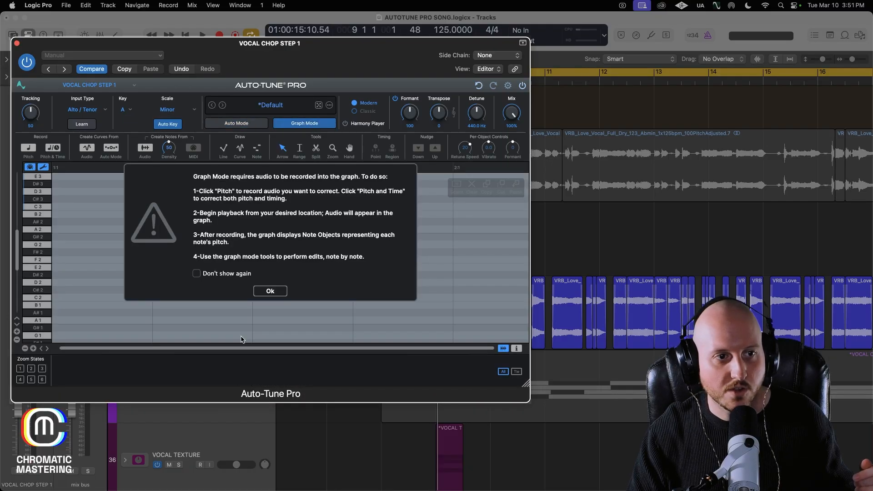
click(270, 291)
click(49, 149)
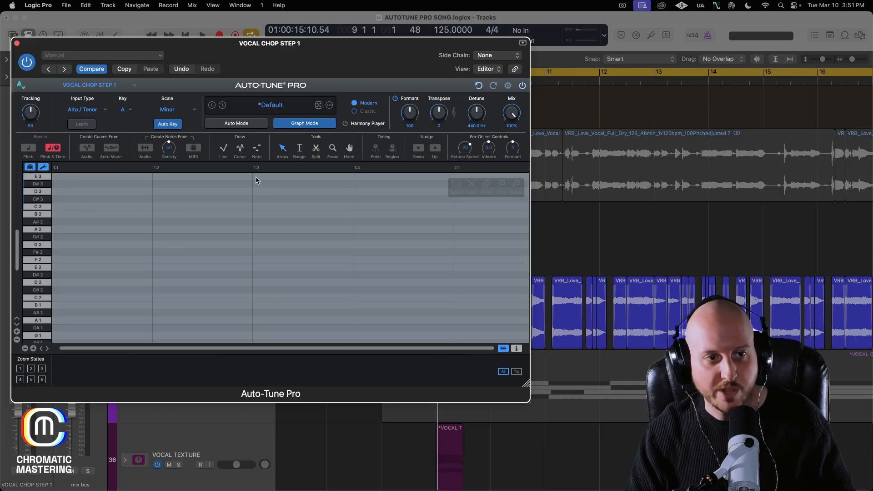
key(space)
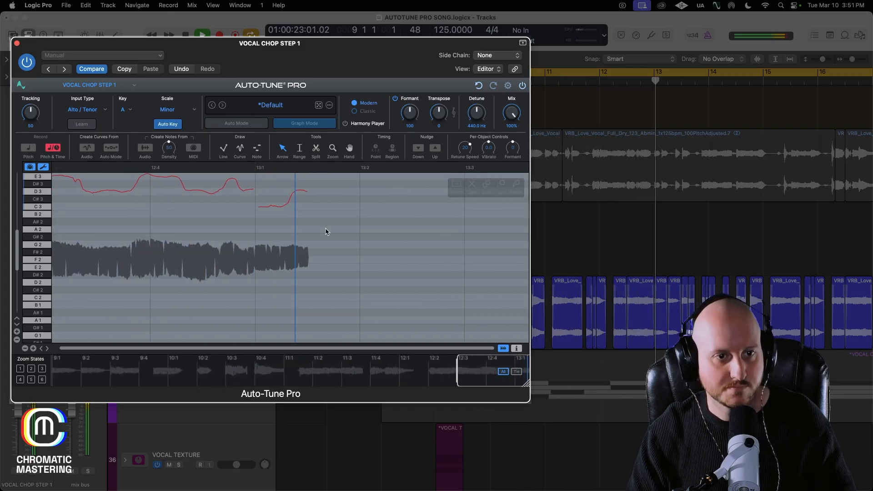
key(space)
Raise the higher note in the chop at beat 9:2 to G 3 in the pitch graph and play the result
scroll(261, 272, down, 5)
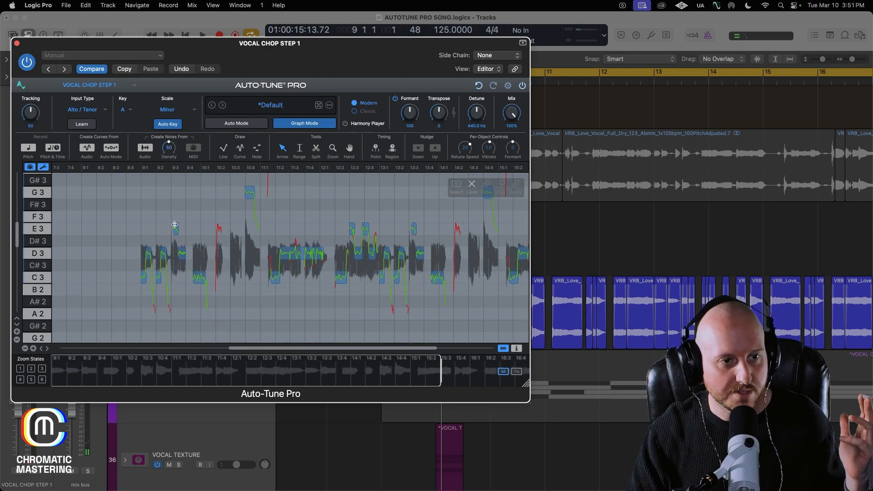
scroll(214, 228, up, 3)
scroll(316, 306, right, 5)
scroll(315, 302, down, 2)
scroll(255, 281, left, 4)
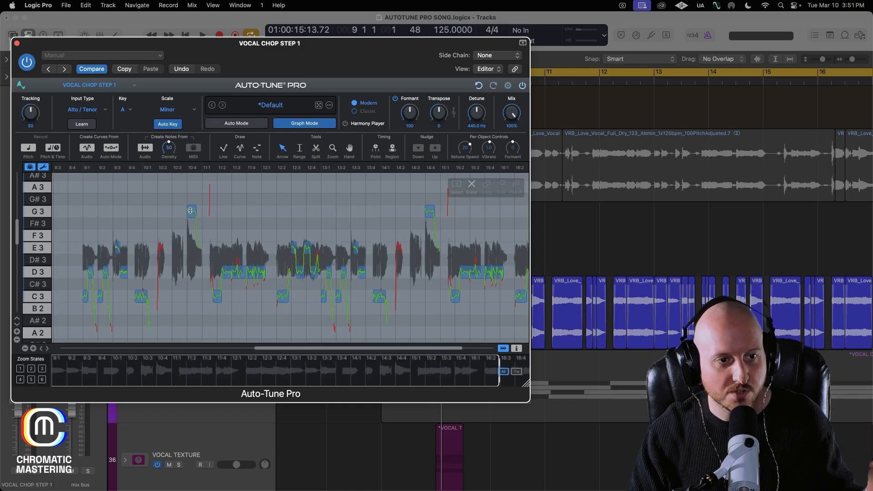
drag(499, 365, 213, 367)
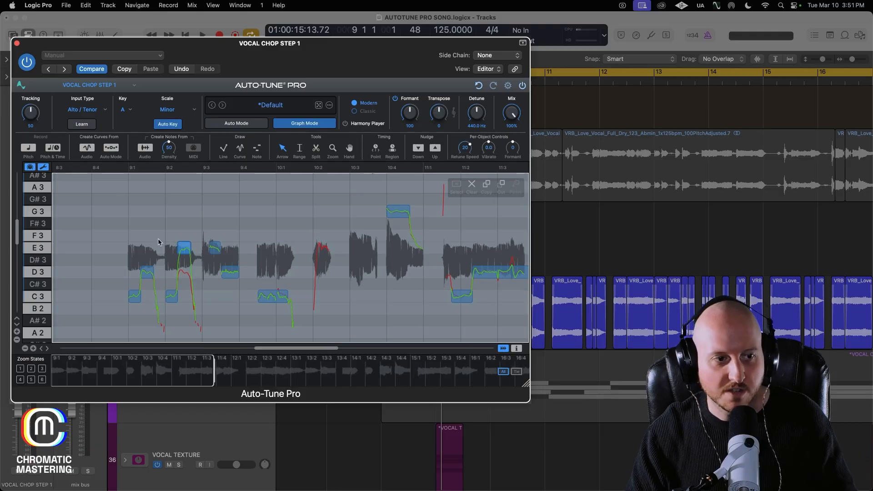
drag(184, 252, 165, 211)
key(space)
key(space)
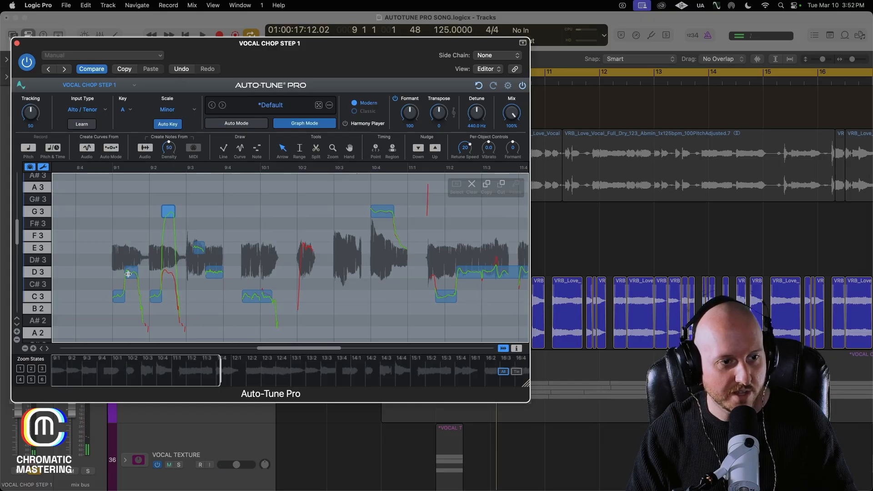
Raise the higher note in the chop at beat 9:1 to A 3, play the result, and undo the note moves
drag(129, 275, 131, 187)
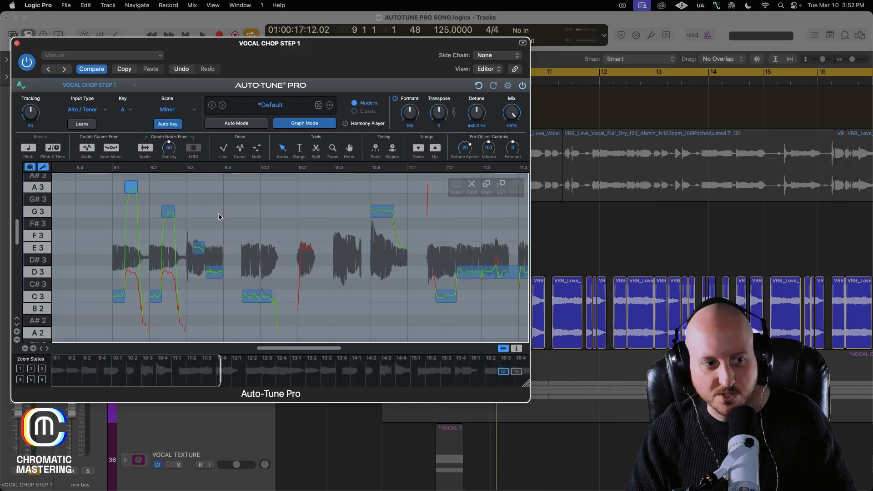
key(space)
key(space)
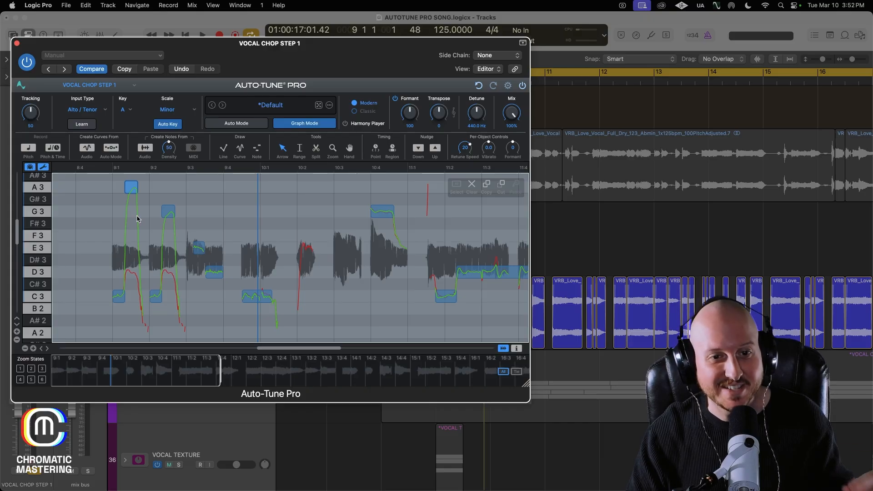
key(super+z)
key(super+z)
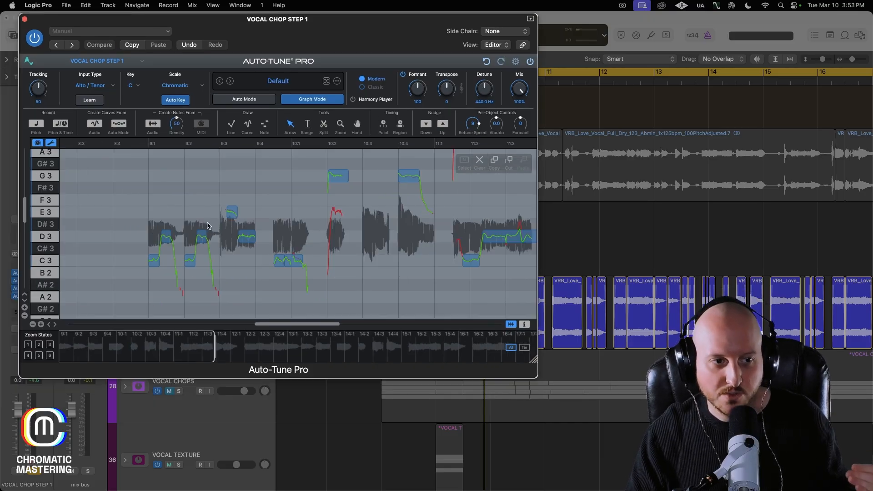
Lower the note of the chop at beat 10:2 to E 3 in the pitch graph
scroll(206, 226, right, 3)
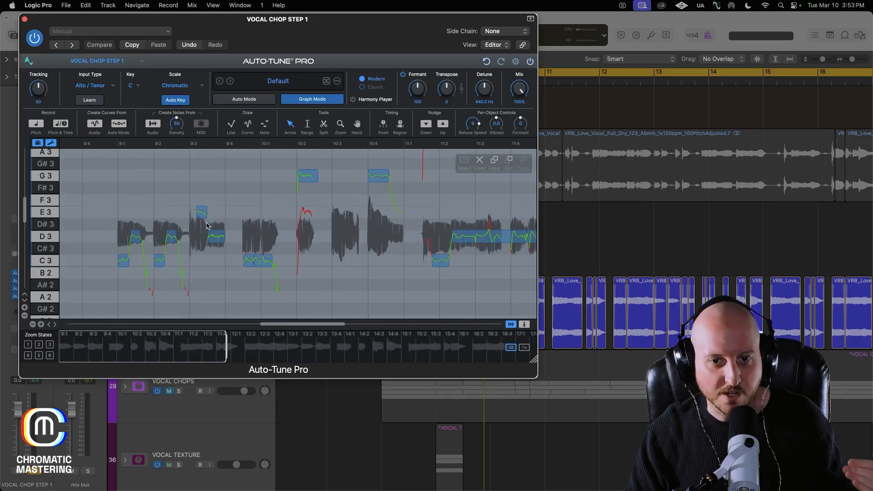
scroll(206, 225, right, 2)
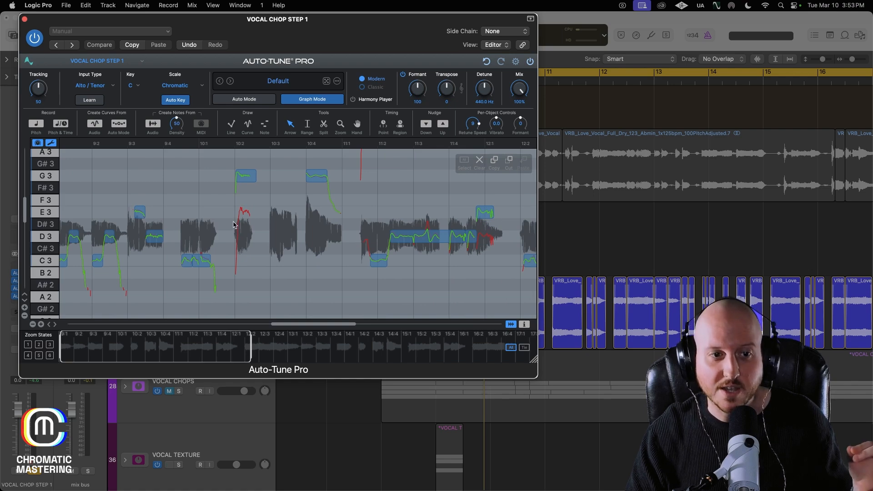
scroll(234, 224, up, 2)
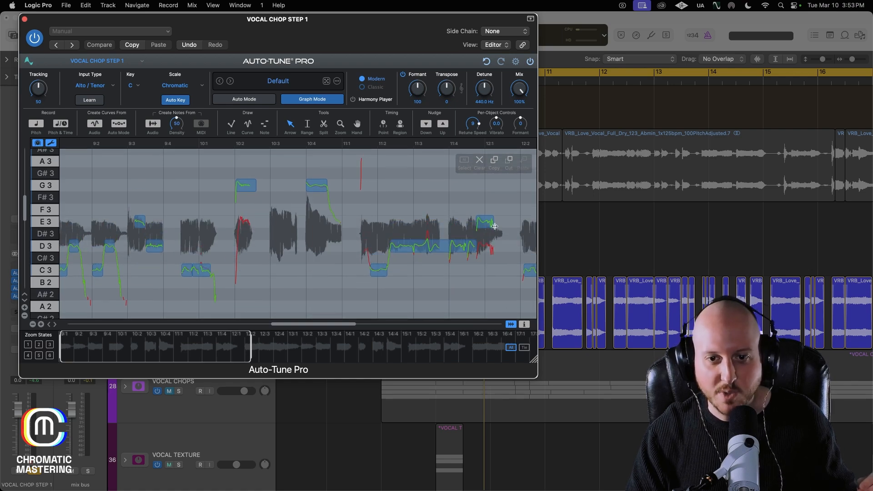
scroll(491, 255, right, 4)
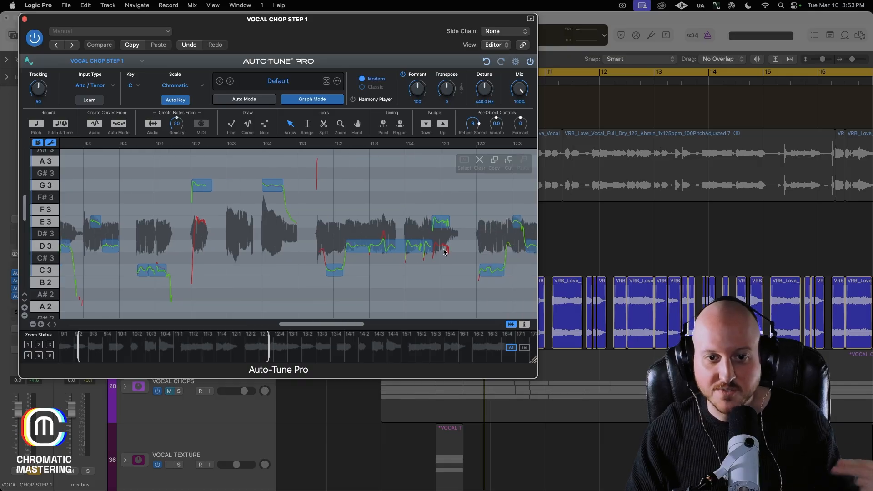
scroll(440, 245, left, 3)
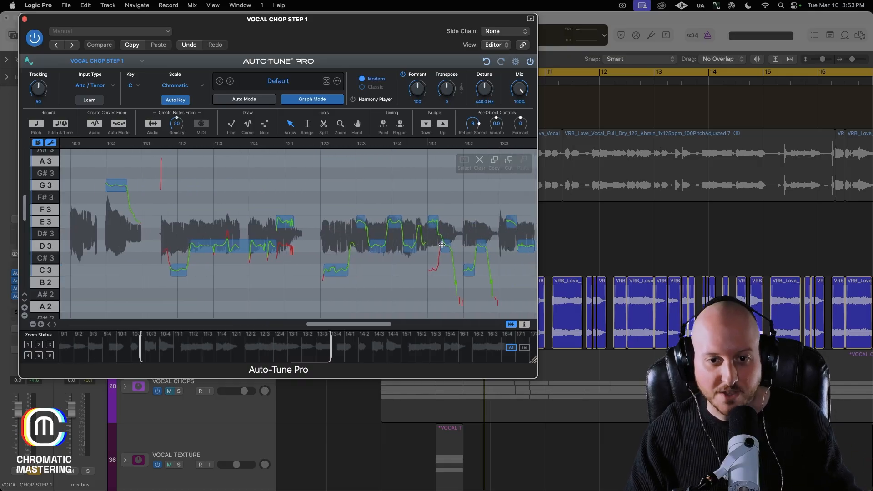
scroll(213, 222, left, 3)
drag(290, 187, 290, 222)
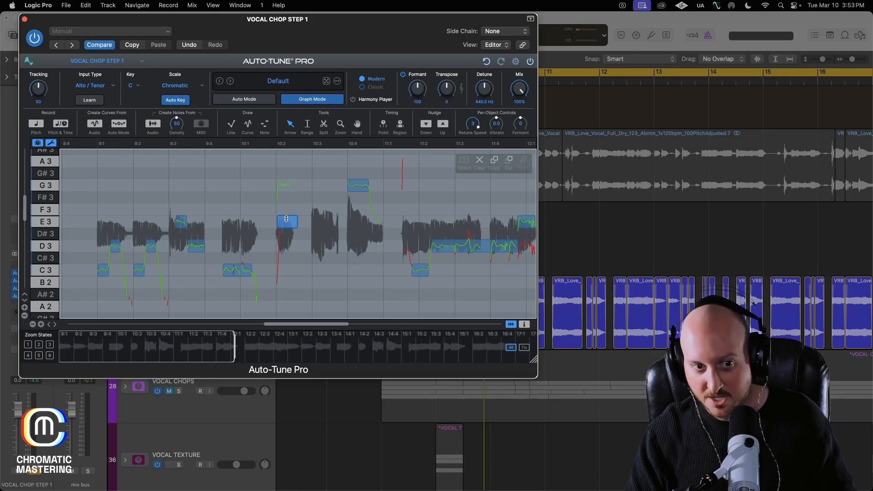
Raise the first note of the chop at beat 13:1 to E 3 in the pitch graph
scroll(448, 221, right, 2)
drag(455, 221, 455, 244)
key(super+z)
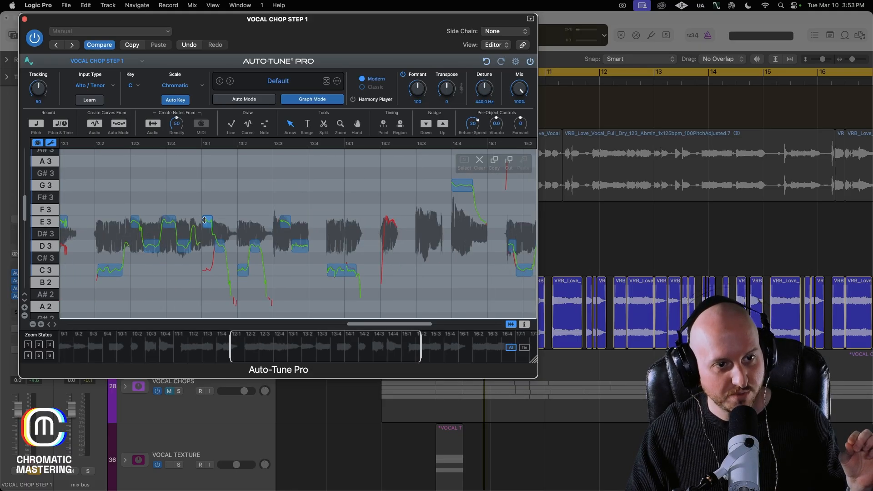
Review the edited chop notes from bar 12 through bar 17 in the pitch graph and close the plug-in window
scroll(357, 236, right, 3)
scroll(357, 236, up, 3)
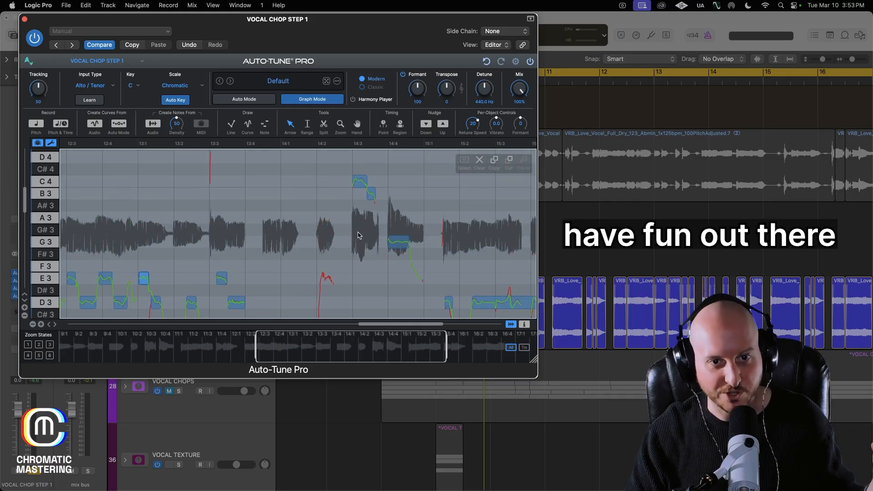
scroll(357, 236, right, 1)
scroll(357, 236, right, 10)
scroll(363, 236, down, 2)
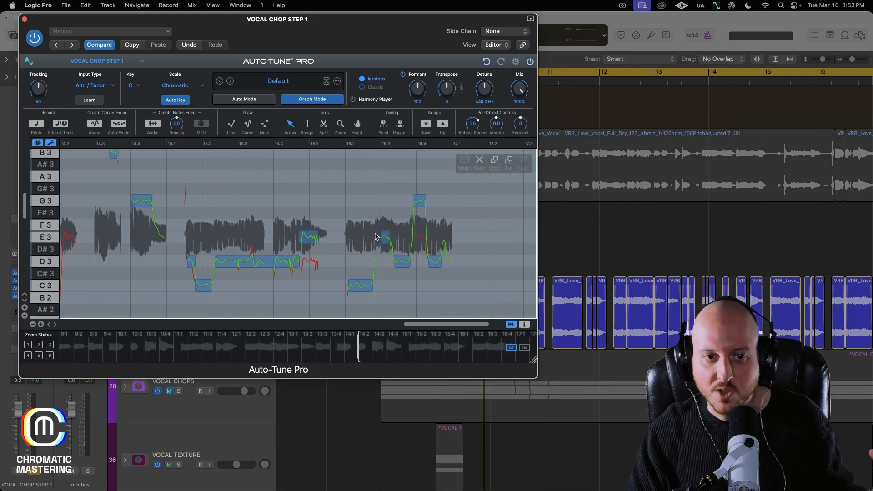
scroll(376, 236, right, 1)
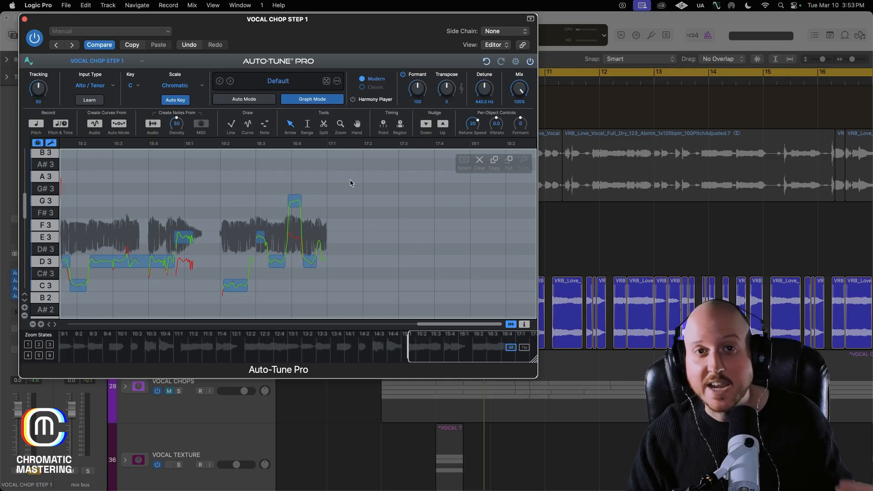
drag(353, 13, 434, 17)
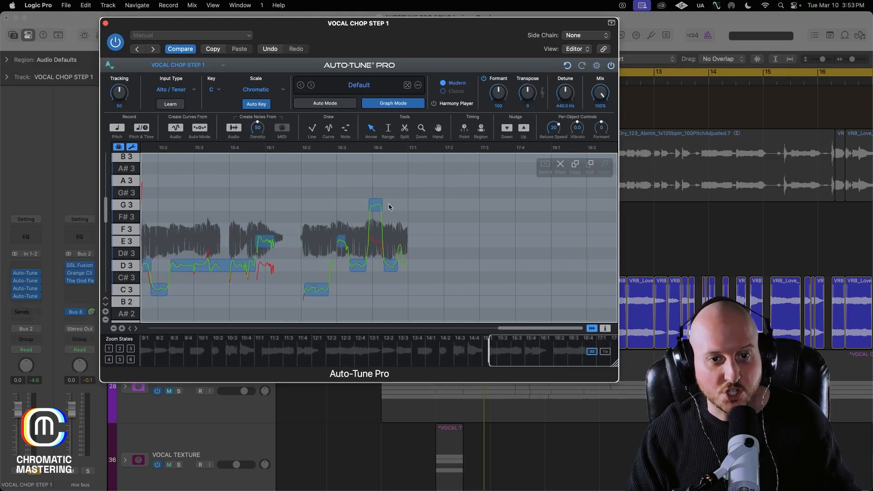
key(super+w)
scroll(439, 182, right, 5)
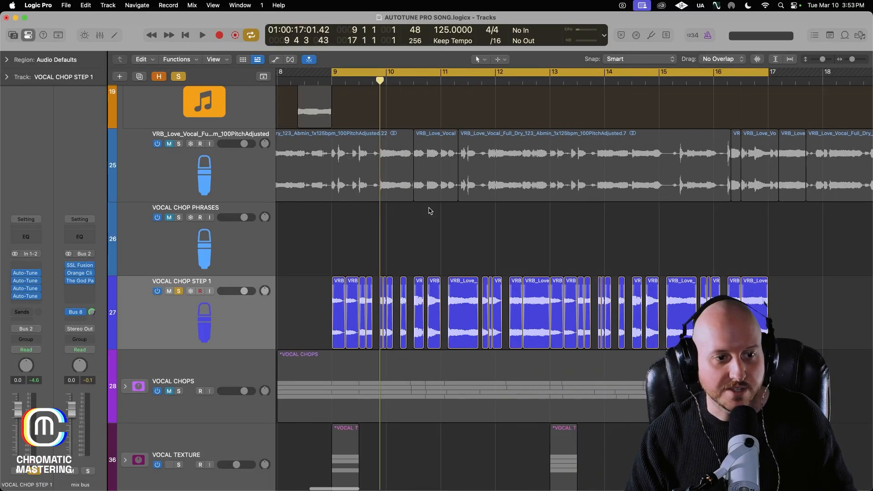
Play the vocal chops with the other tracks from bar 9, follow their notes in the Auto-Tune graph, and close it
key(space)
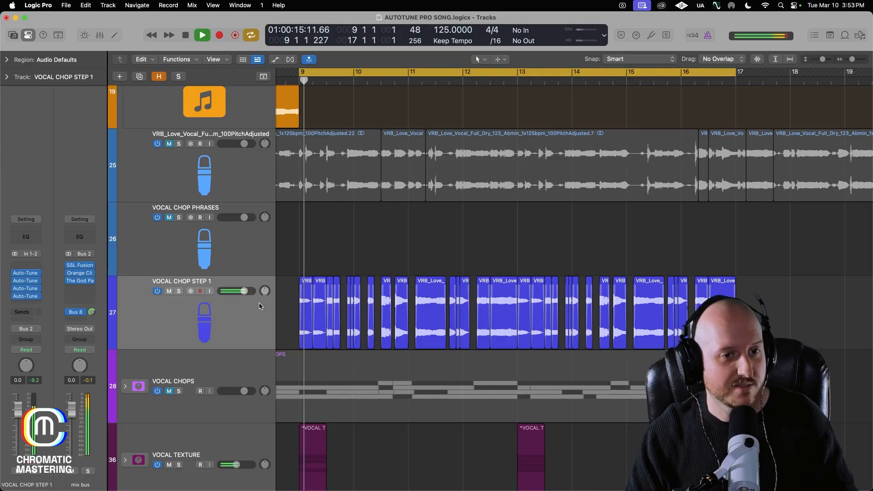
click(20, 273)
scroll(227, 242, down, 3)
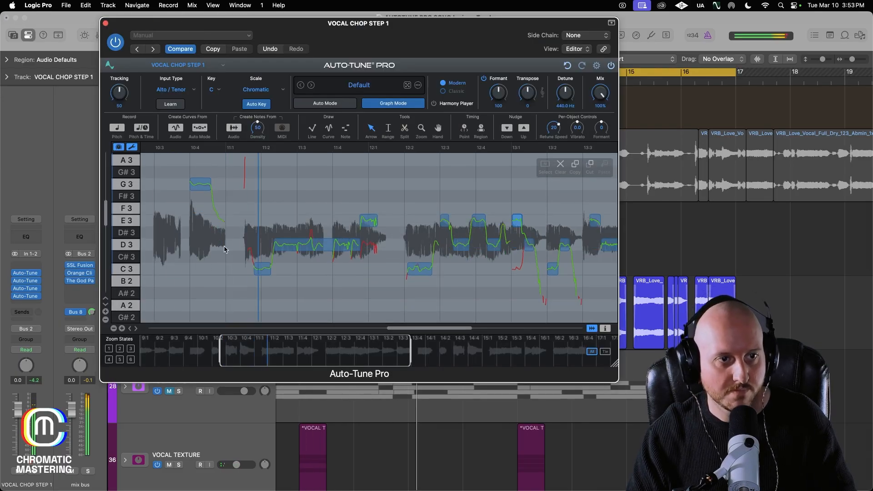
scroll(224, 250, up, 4)
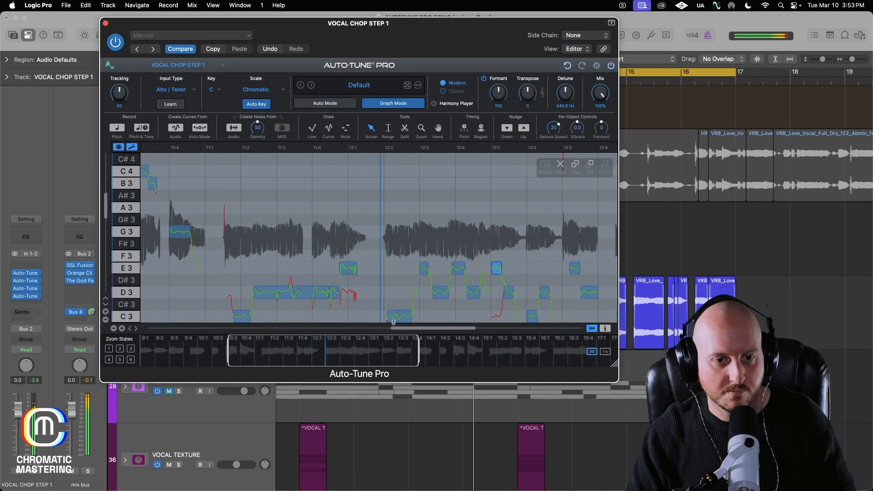
scroll(375, 277, down, 1)
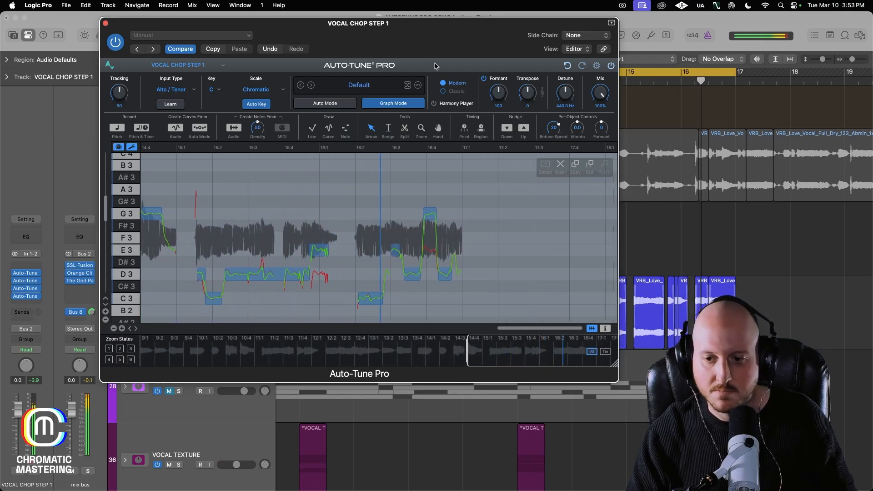
key(super+w)
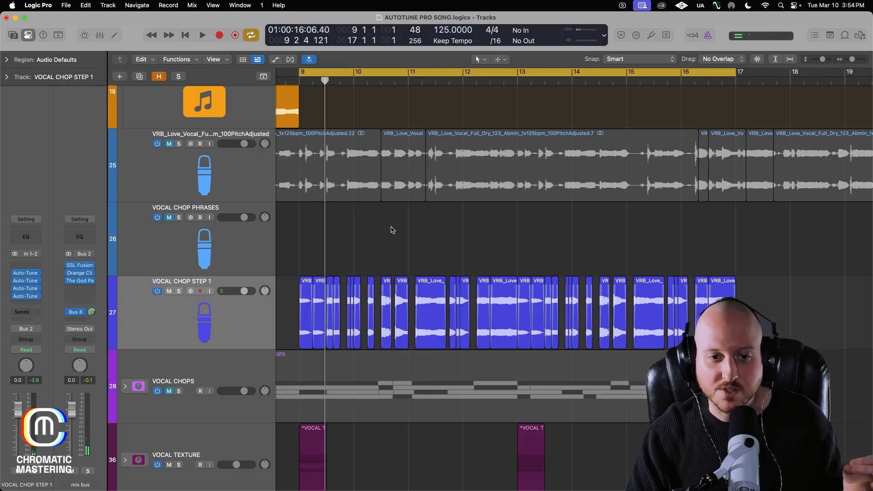
Bounce the VOCAL CHOP STEP 1 track in place
click(66, 5)
mouse_move(118, 233)
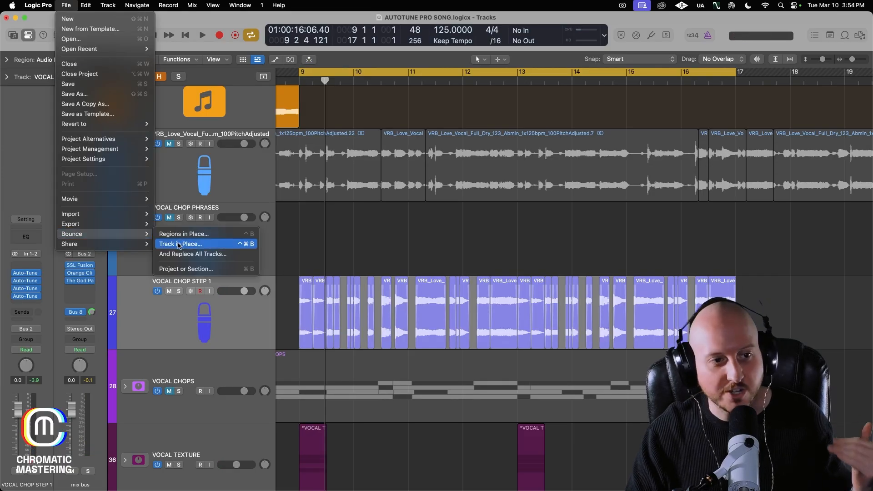
click(180, 244)
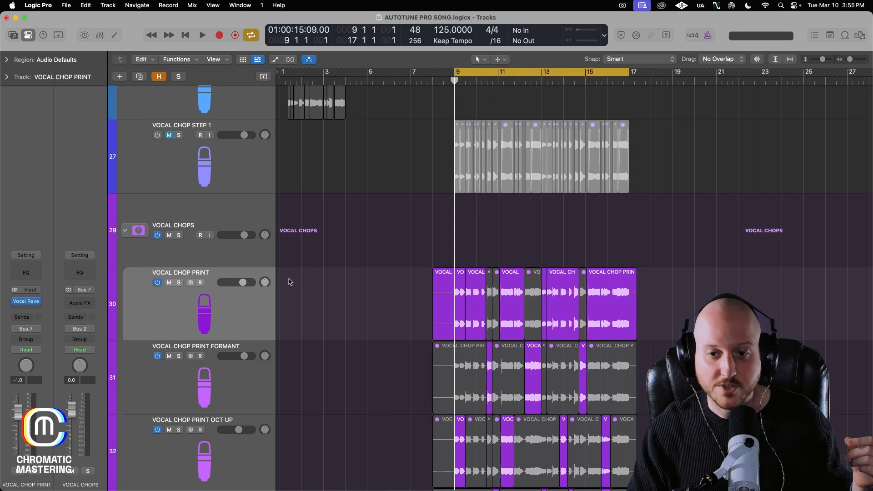
Examine how the regions are arranged on the VOCAL CHOP PRINT track and its formant, octave-up and octave-down versions
scroll(565, 261, down, 3)
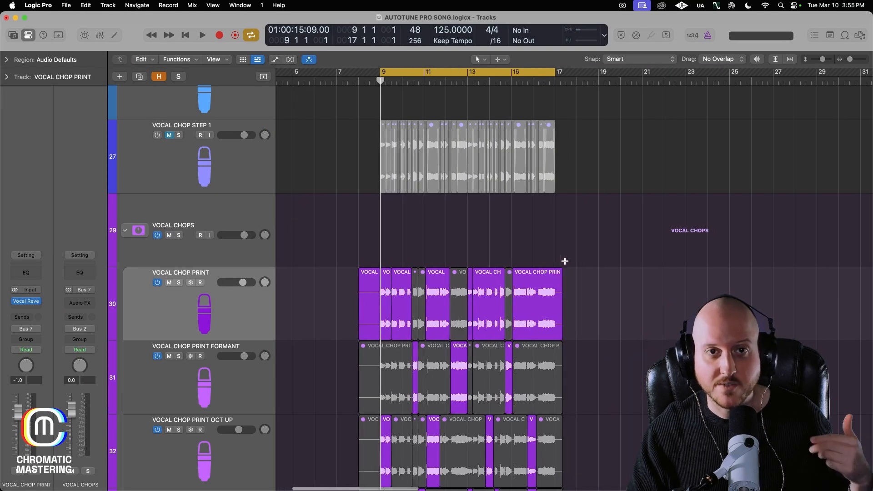
scroll(455, 283, down, 5)
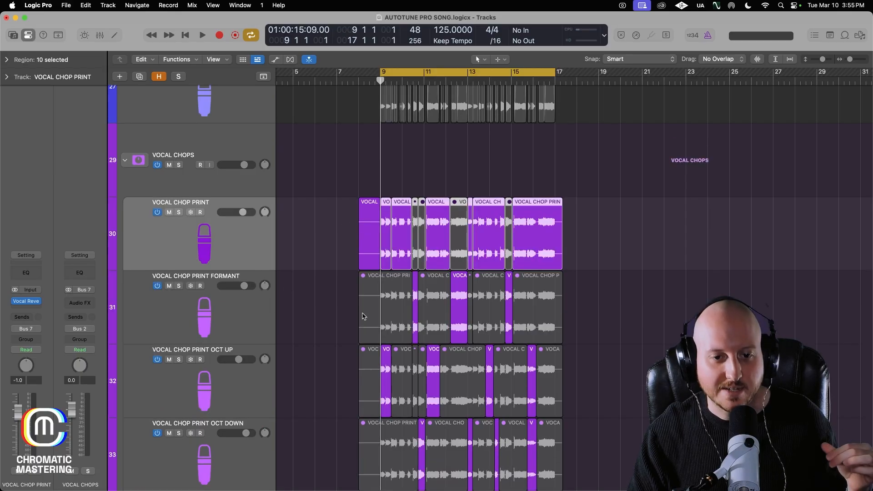
scroll(364, 313, up, 1)
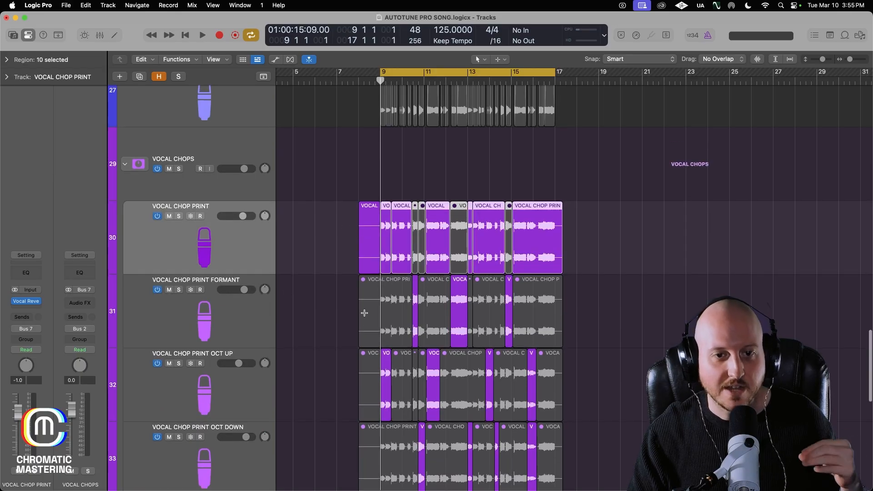
scroll(350, 315, down, 1)
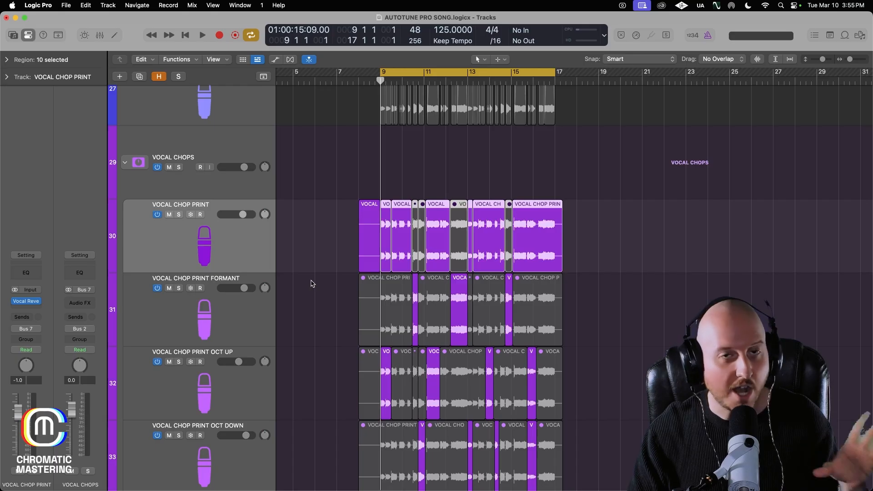
scroll(390, 239, up, 5)
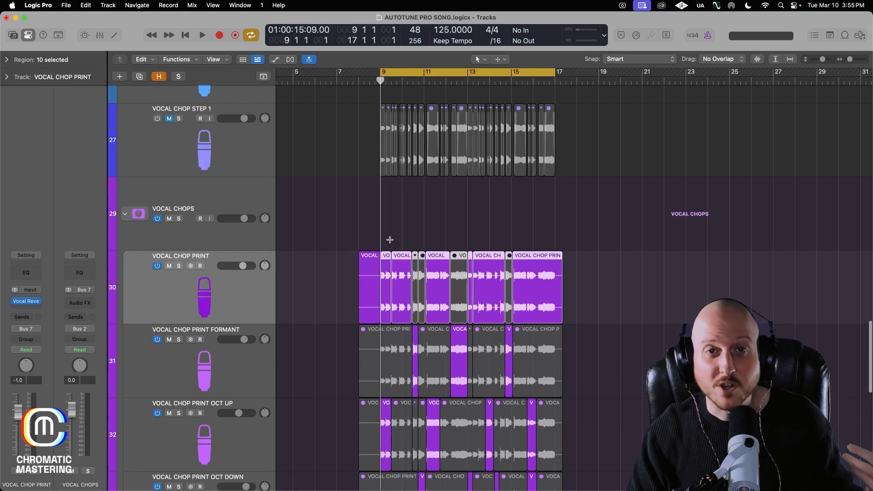
scroll(388, 236, down, 3)
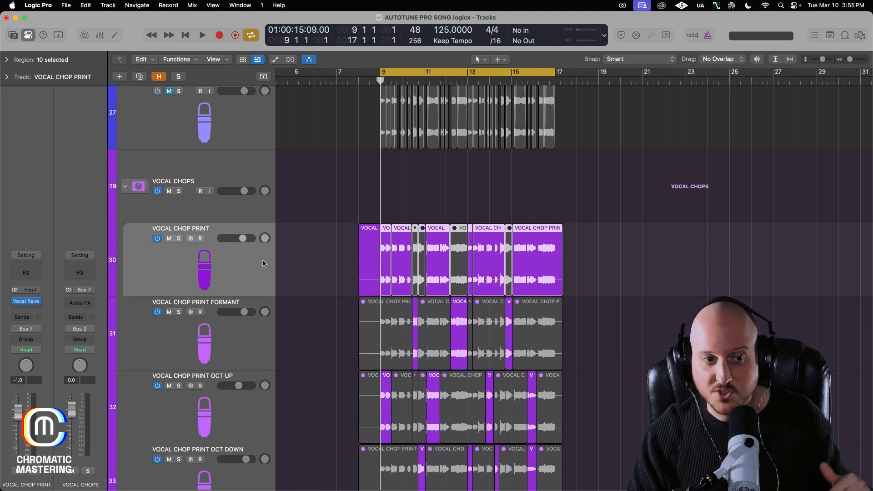
Check the Vocal Reverb settings on the VOCAL CHOP PRINT track and play the printed chops
click(35, 302)
drag(445, 143, 209, 35)
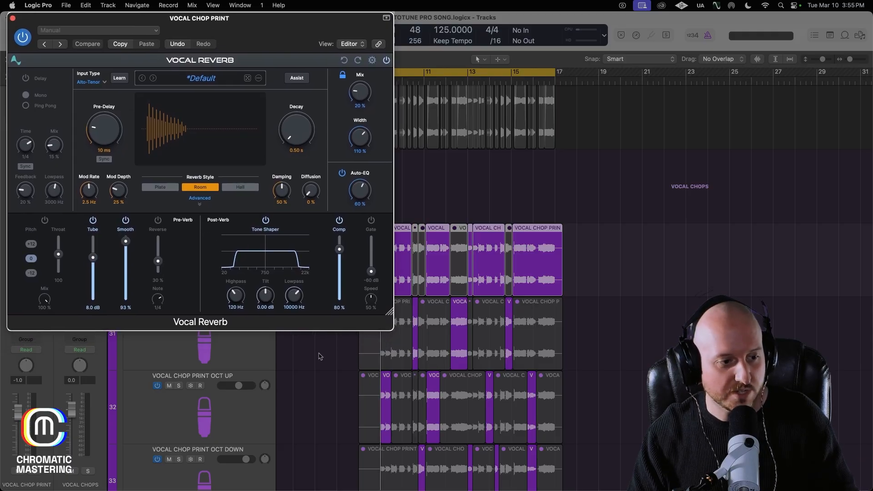
key(space)
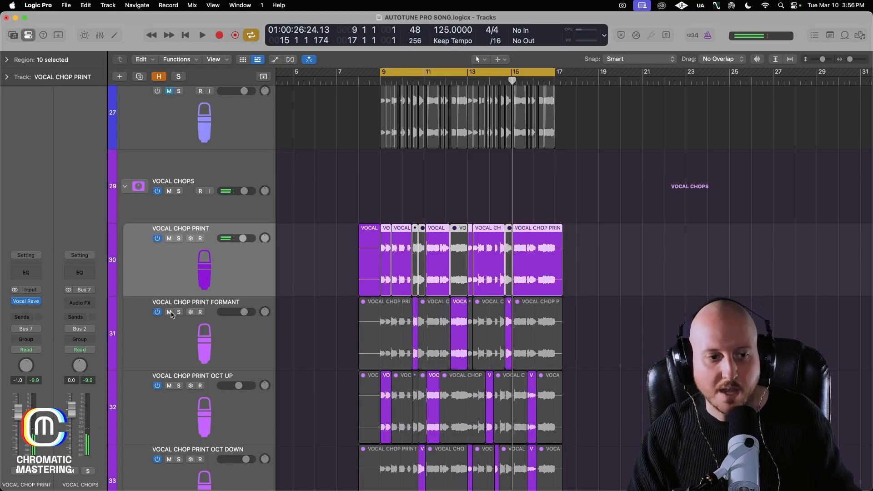
Inspect the Auto-Tune settings on the VOCAL CHOP PRINT FORMANT track and play it soloed from bar 12 with cycling off
click(177, 334)
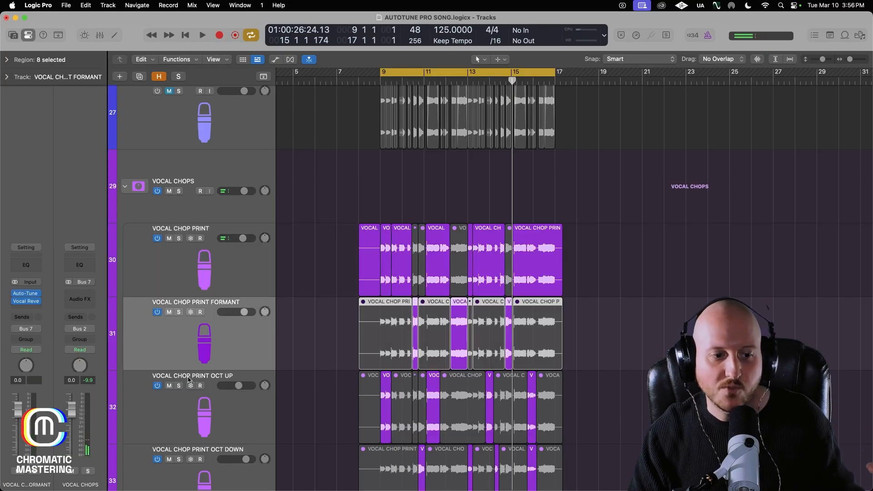
click(175, 399)
scroll(177, 402, down, 4)
click(177, 402)
click(205, 290)
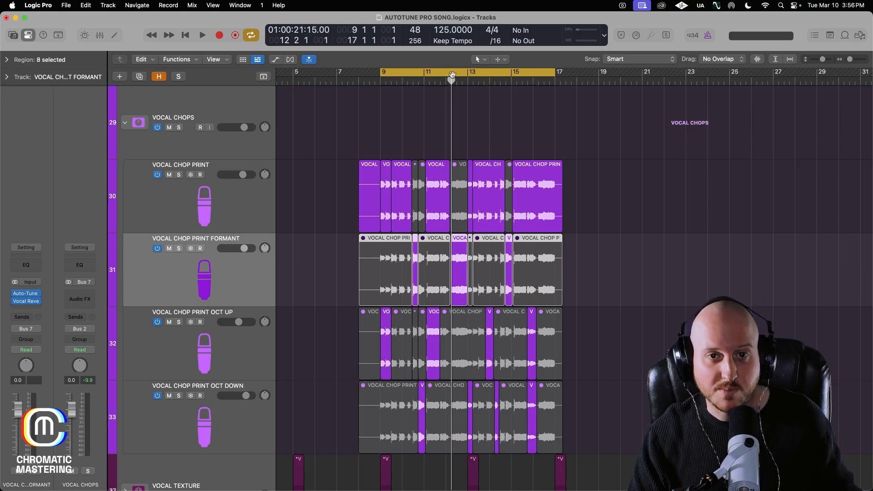
click(452, 75)
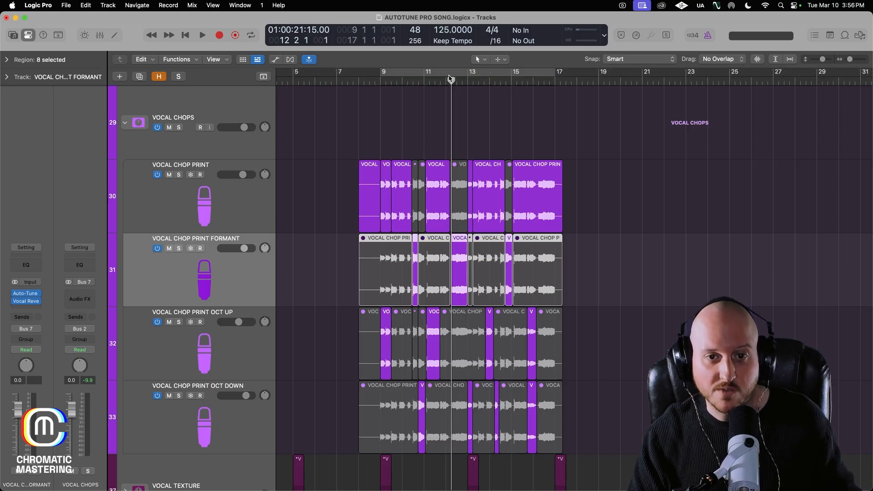
click(28, 298)
drag(627, 125, 360, 16)
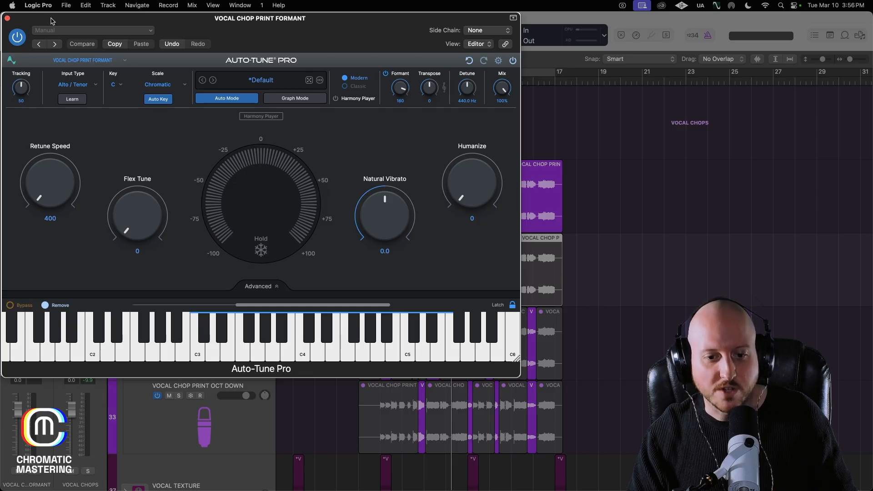
key(space)
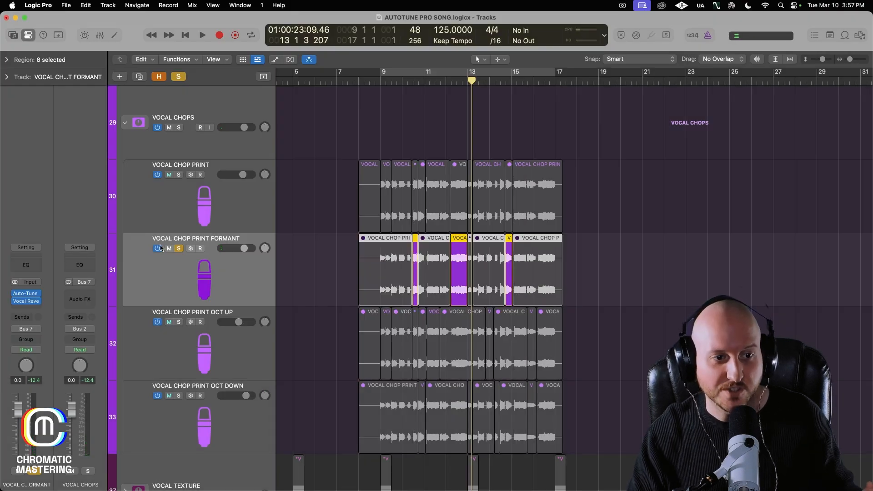
Inspect the Auto-Tune settings on the VOCAL CHOP PRINT OCT UP track, play it soloed, and turn its solo off
key(Down)
click(20, 296)
drag(654, 145, 418, 46)
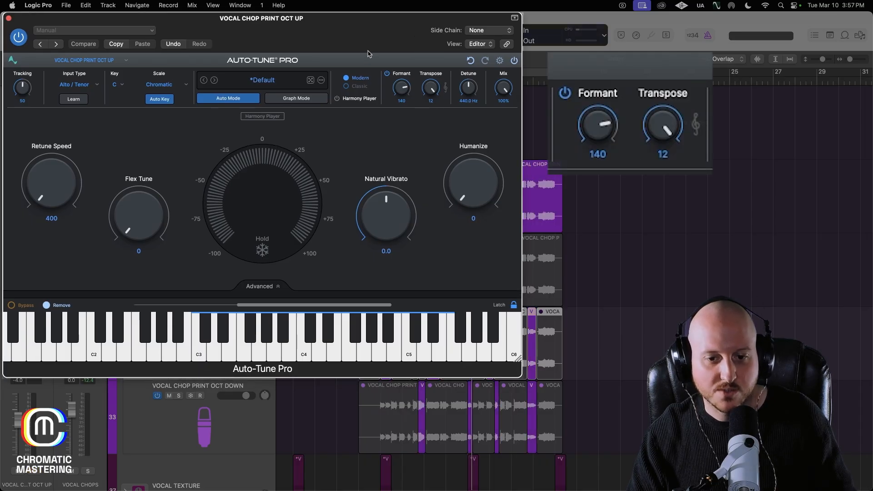
key(space)
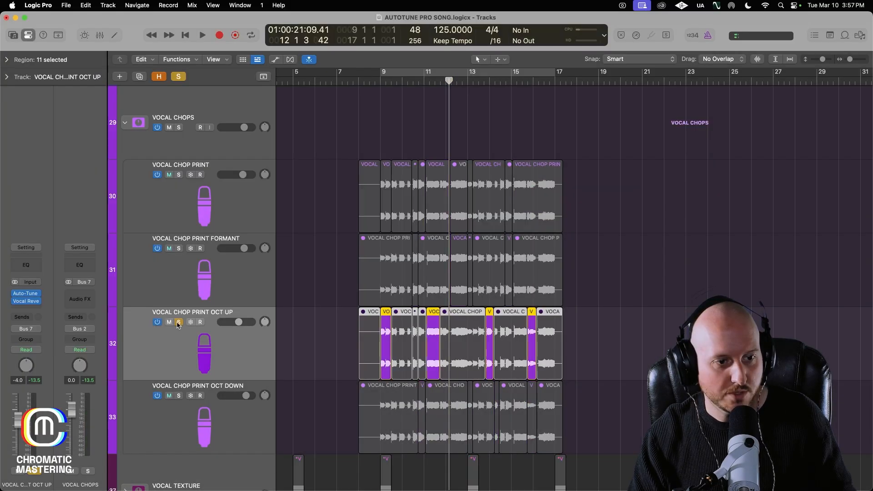
click(179, 321)
Solo the VOCAL CHOP PRINT OCT DOWN track, check its Auto-Tune settings, and play it from bar 10 beat 3
scroll(354, 341, down, 3)
click(244, 384)
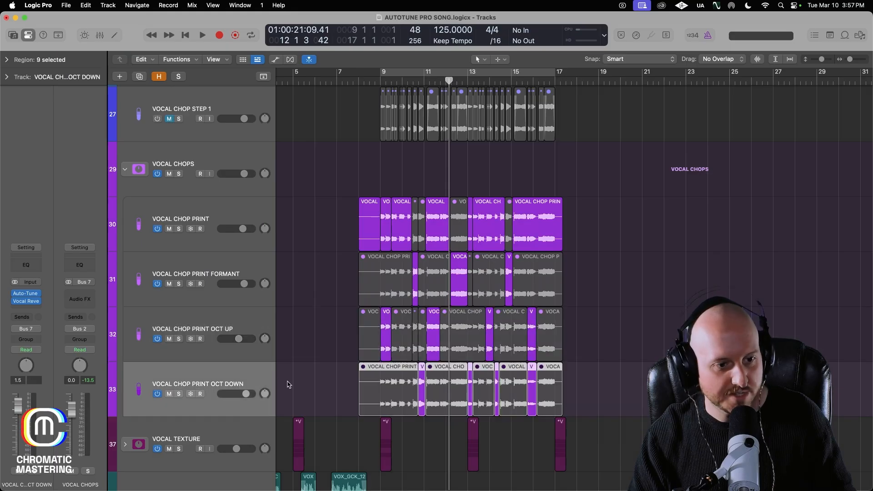
key(s)
click(412, 80)
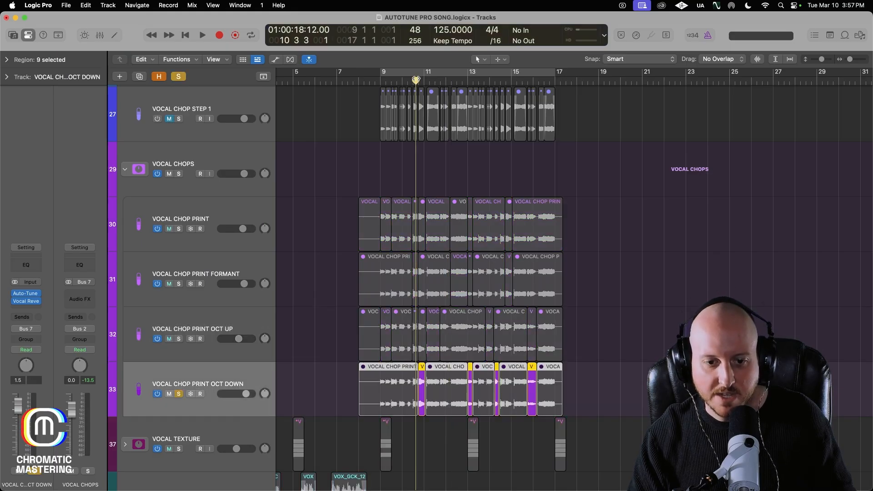
key(v)
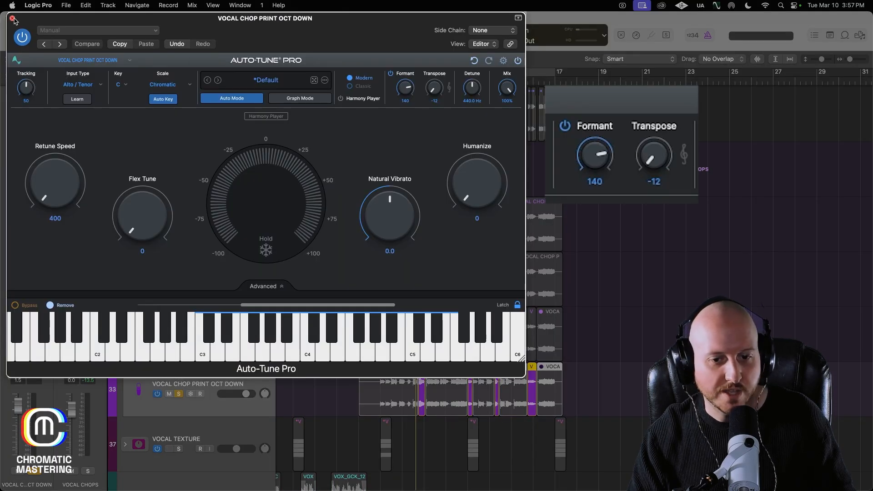
click(13, 19)
key(space)
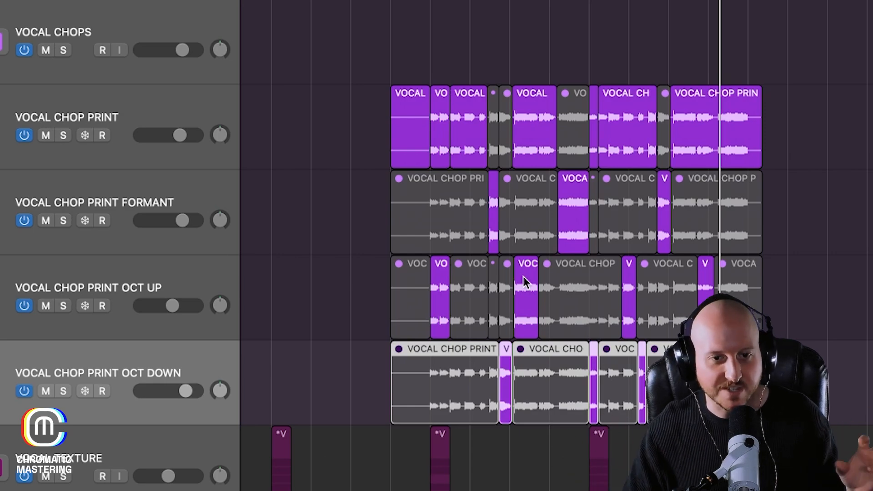
Select the VOCAL CHOPS stack, set the cycle range to bars 7 to 17, and play all the chop layers together
click(179, 23)
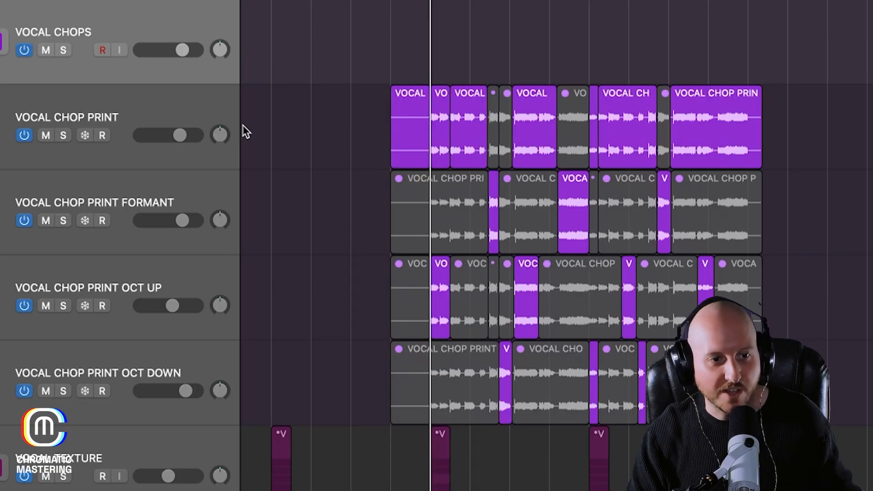
click(0, 42)
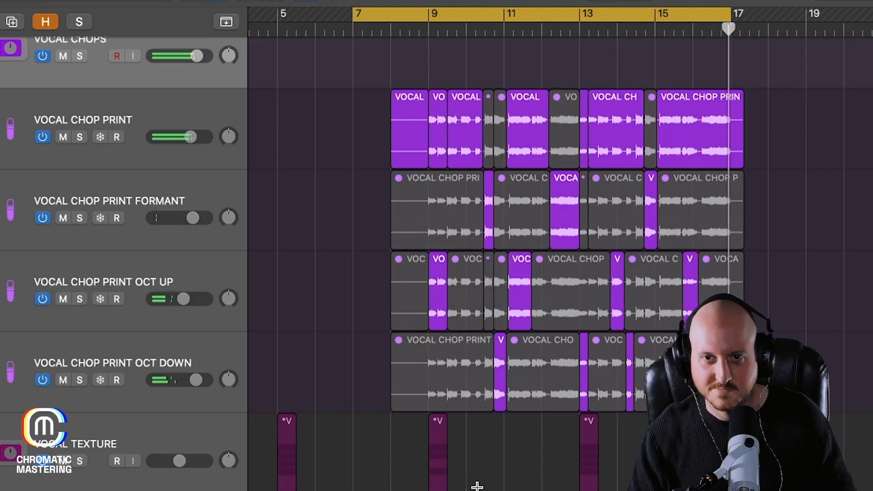
key(space)
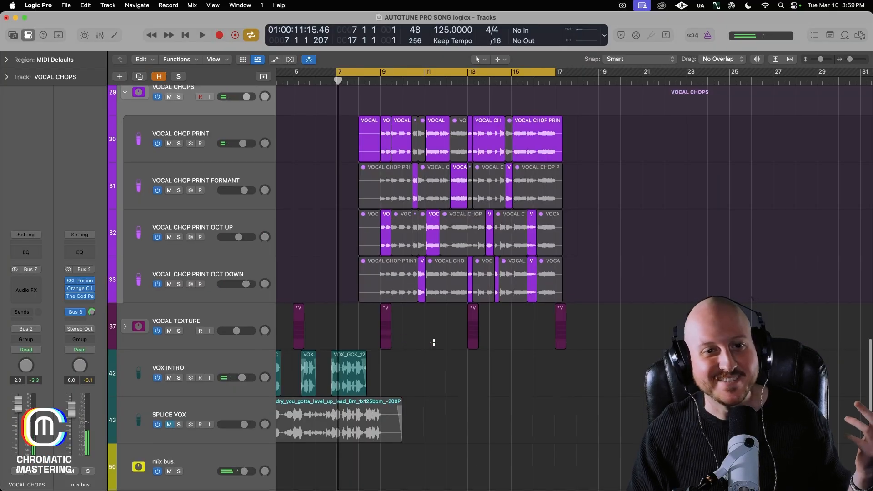
Collapse the VOCAL CHOPS track stack so its chop layers are folded into one track
scroll(433, 342, up, 5)
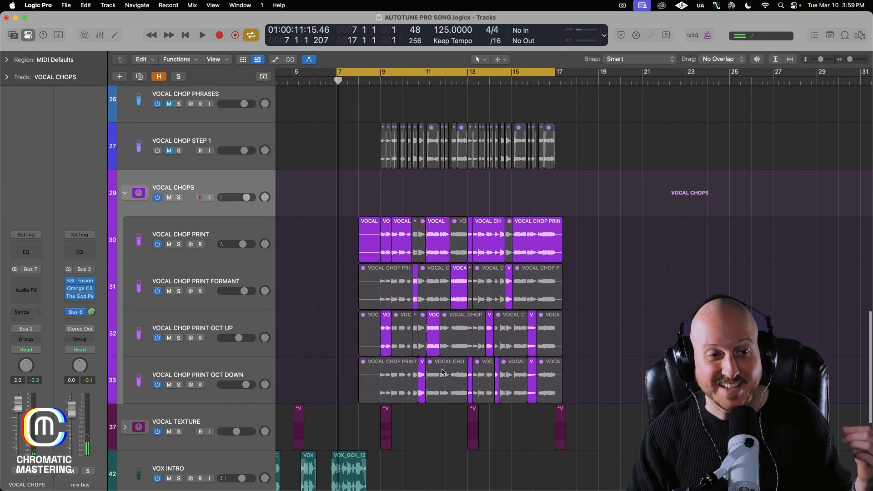
click(127, 193)
key(super+Left)
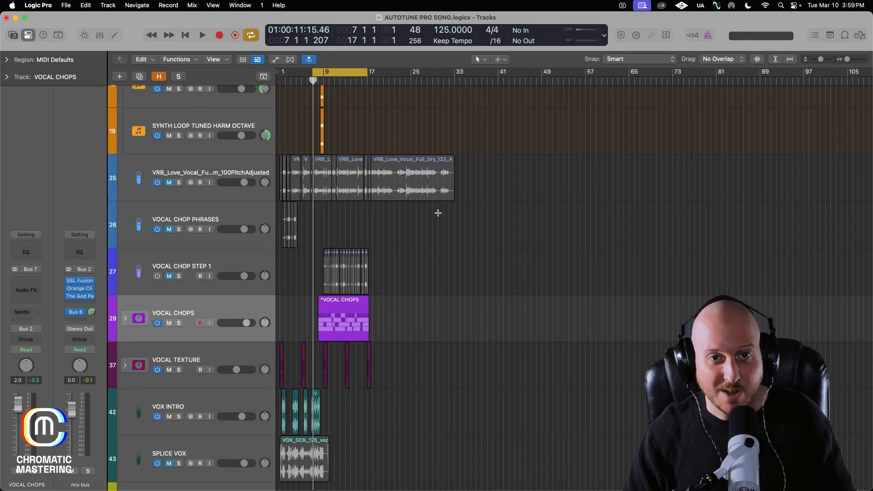
Play the full arrangement from bar 1 with cycling off and all tracks fitted in view, stopping around bar 18
key(Return)
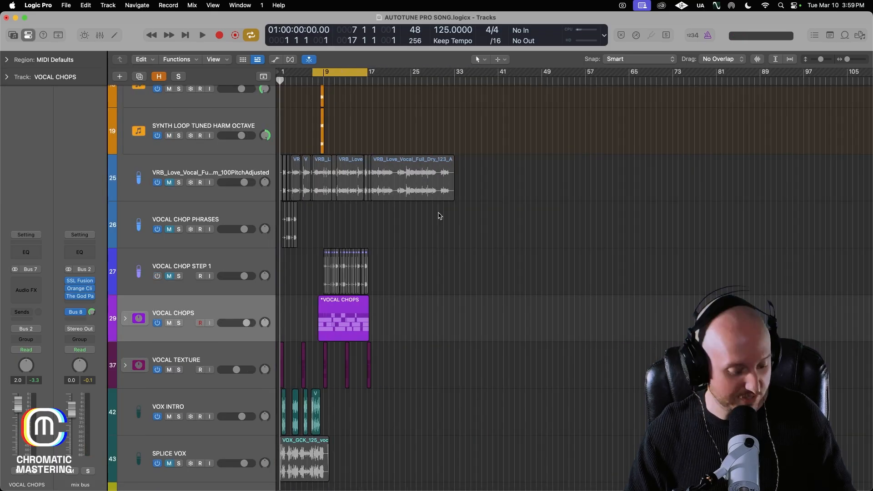
key(c)
scroll(439, 215, up, 15)
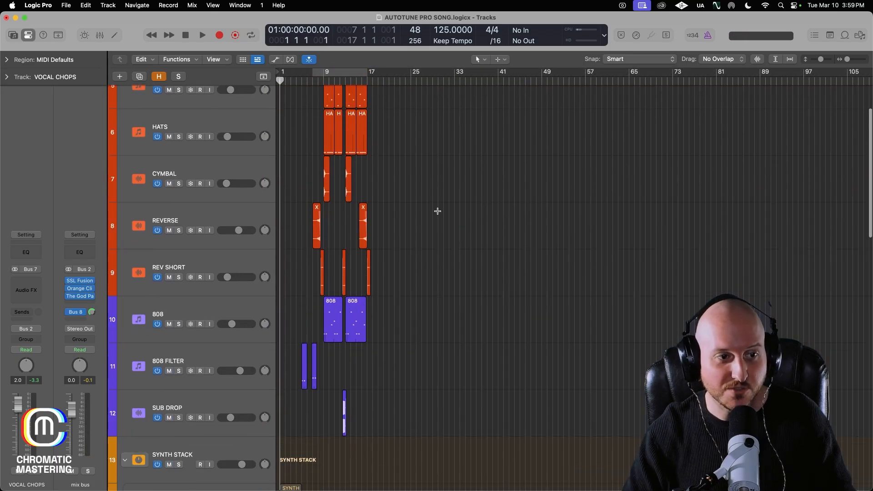
key(super+Up)
key(super+Up)
key(super+Up)
key(super+Up)
key(super+Up)
key(super+Up)
key(super+Up)
key(super+Up)
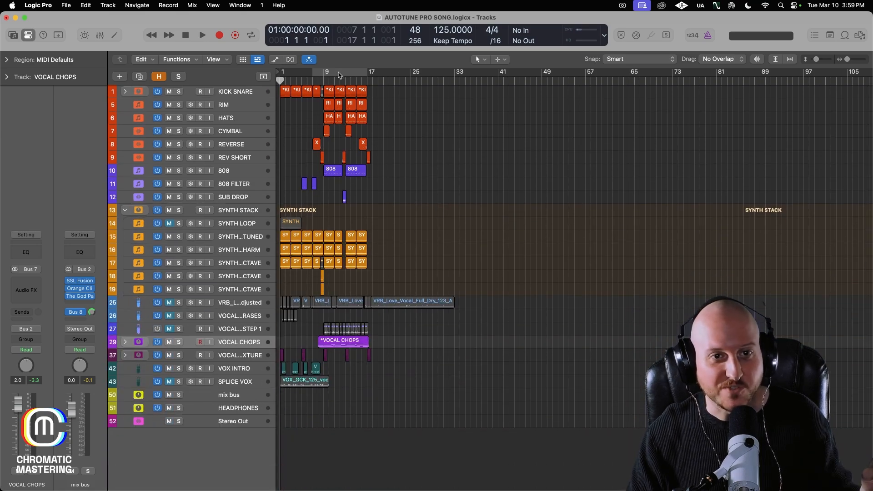
key(space)
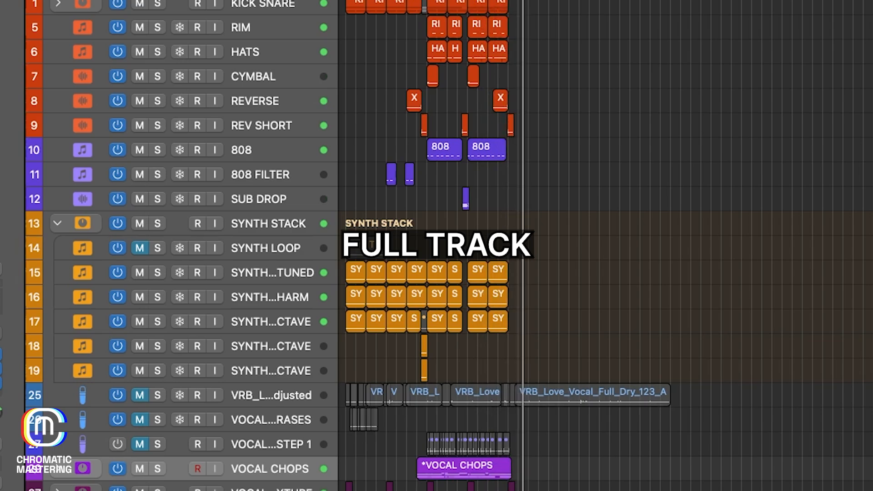
key(space)
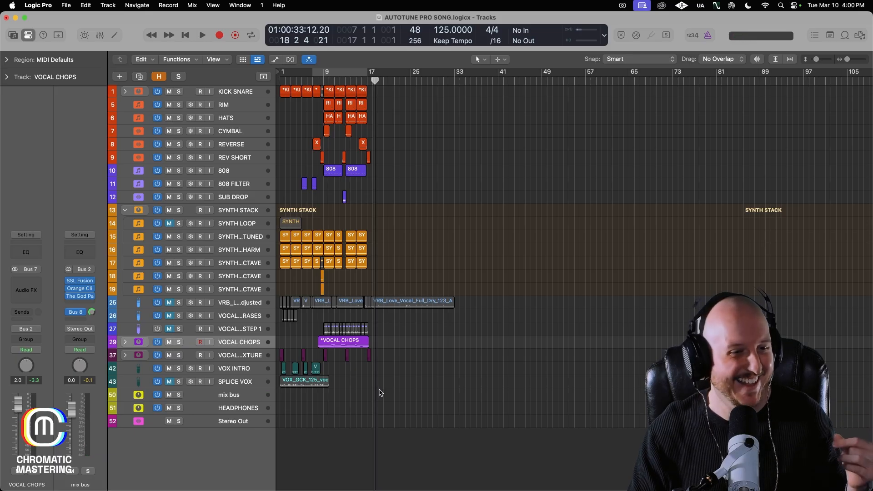